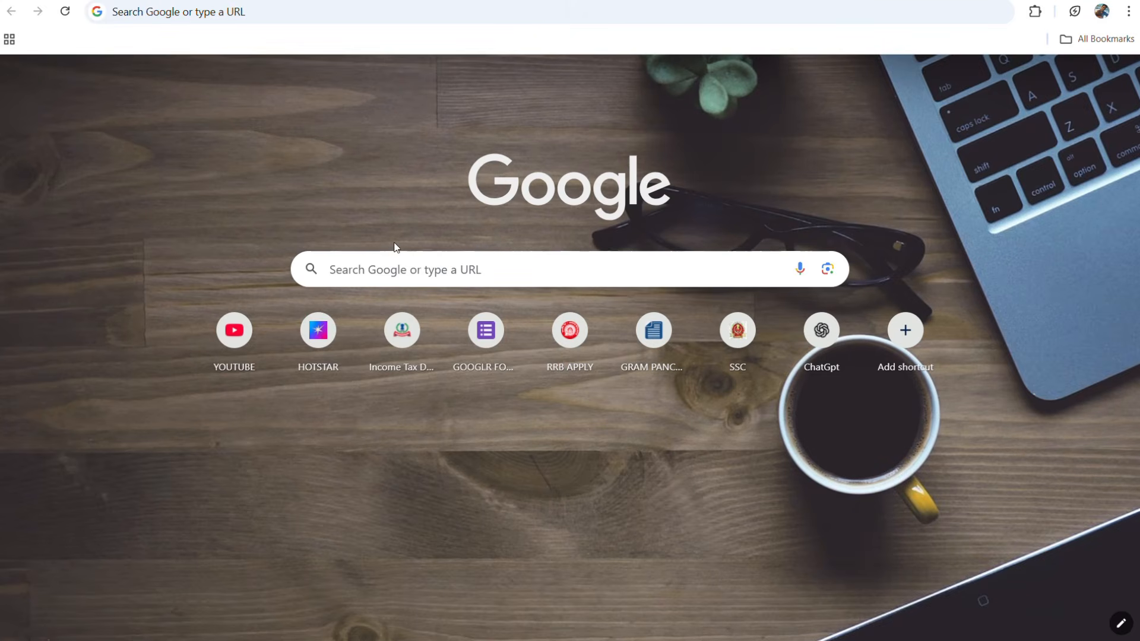
# Search Google for "edistrict" and open the West Bengal eDistrict portal
pyautogui.click(409, 269)
pyautogui.click(351, 500)
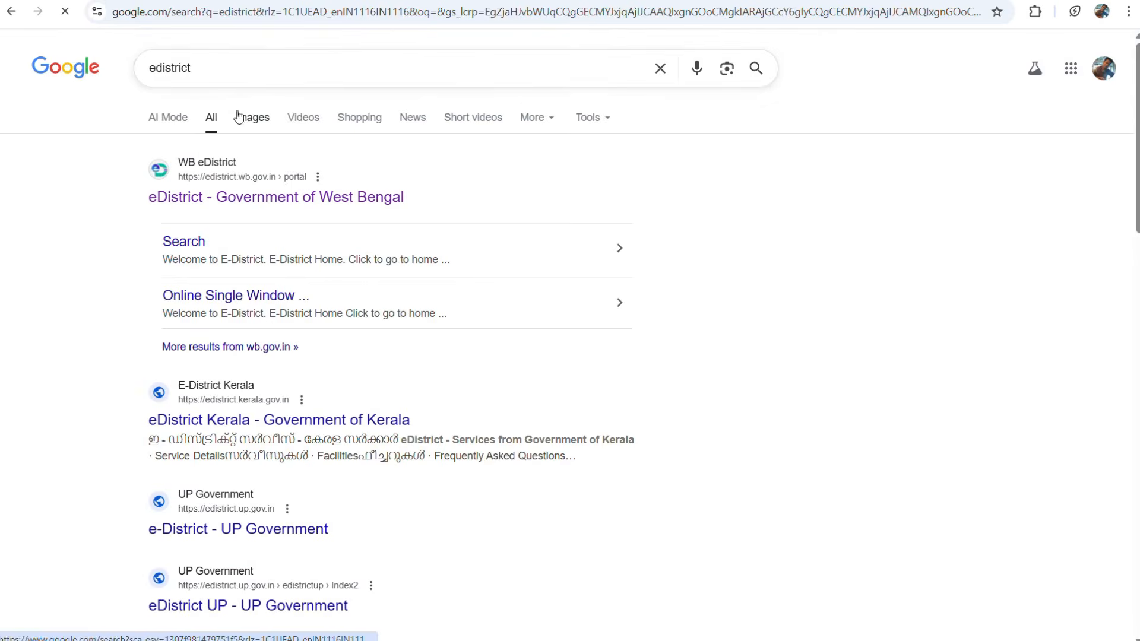
pyautogui.moveTo(199, 69); pyautogui.dragTo(123, 74)
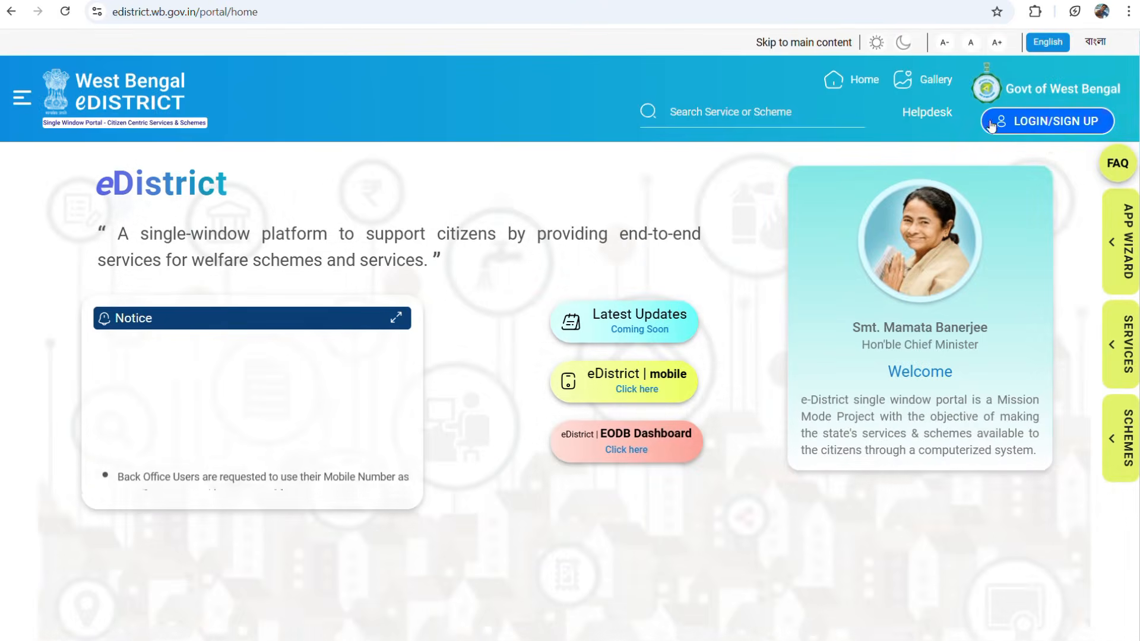
# Open the new-user registration form from the portal's login page and examine its fields, including the date of birth calendar
pyautogui.click(1083, 124)
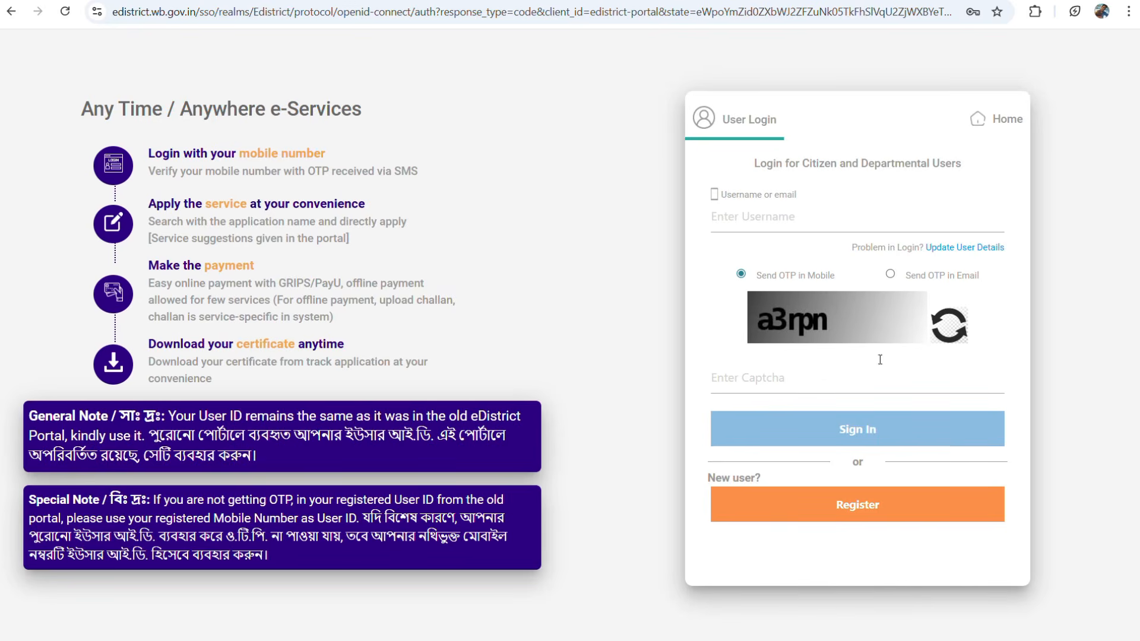
pyautogui.click(838, 509)
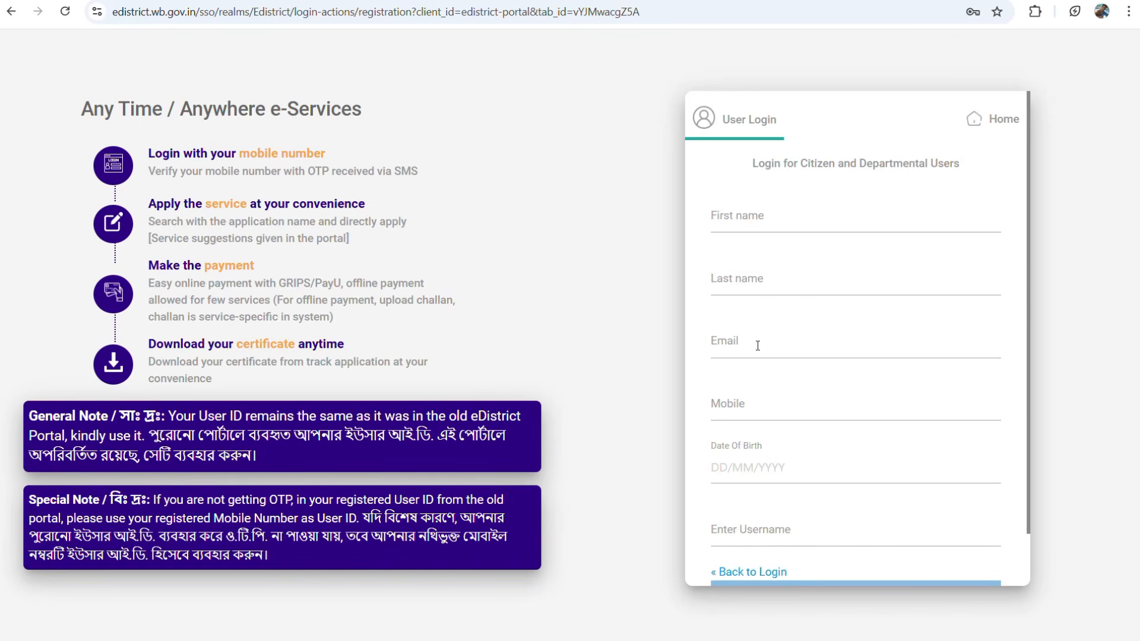
pyautogui.scroll(-1, 719, 341)
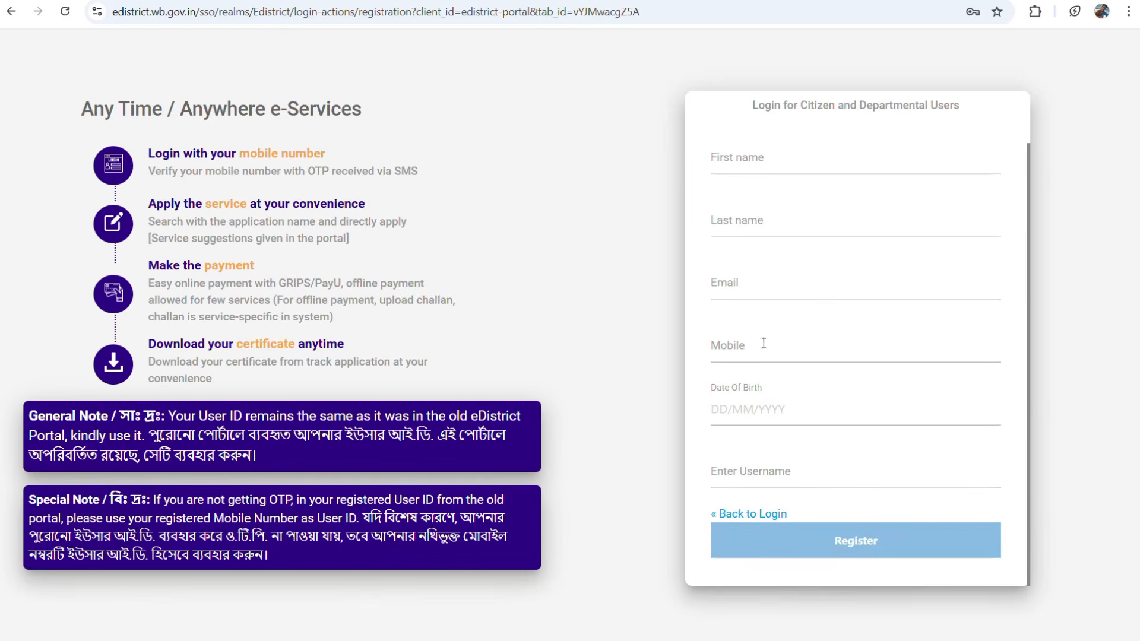
pyautogui.click(757, 409)
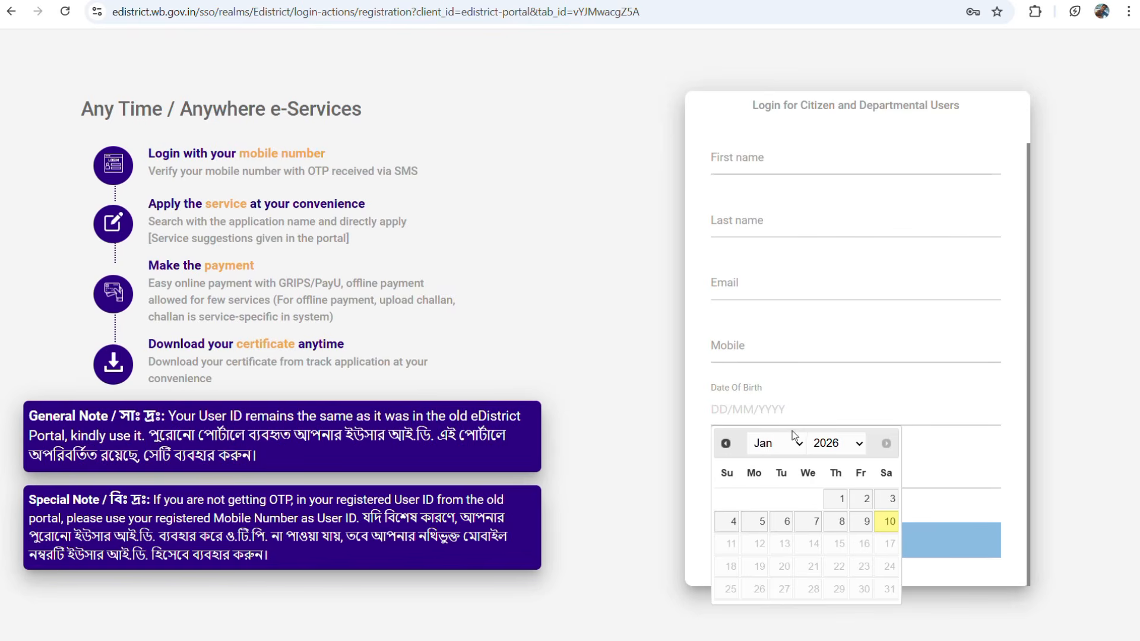
pyautogui.click(847, 422)
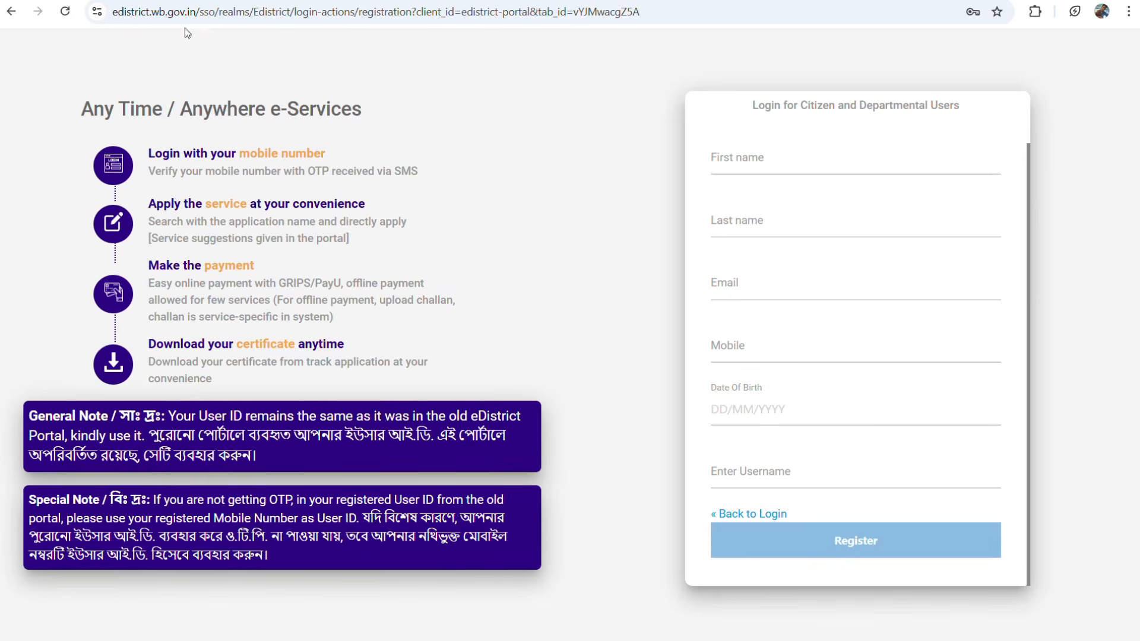
# Return to the portal's home page and sign in to the citizen account with the username, captcha and one-time password
pyautogui.hotkey('alt', 'Left')
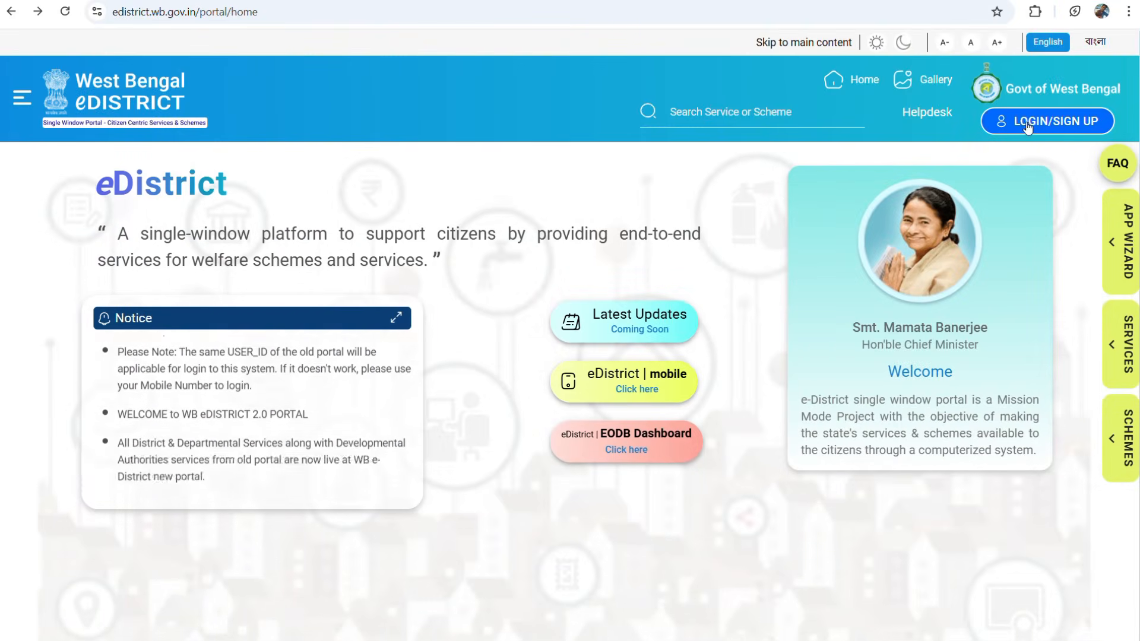
pyautogui.click(1033, 122)
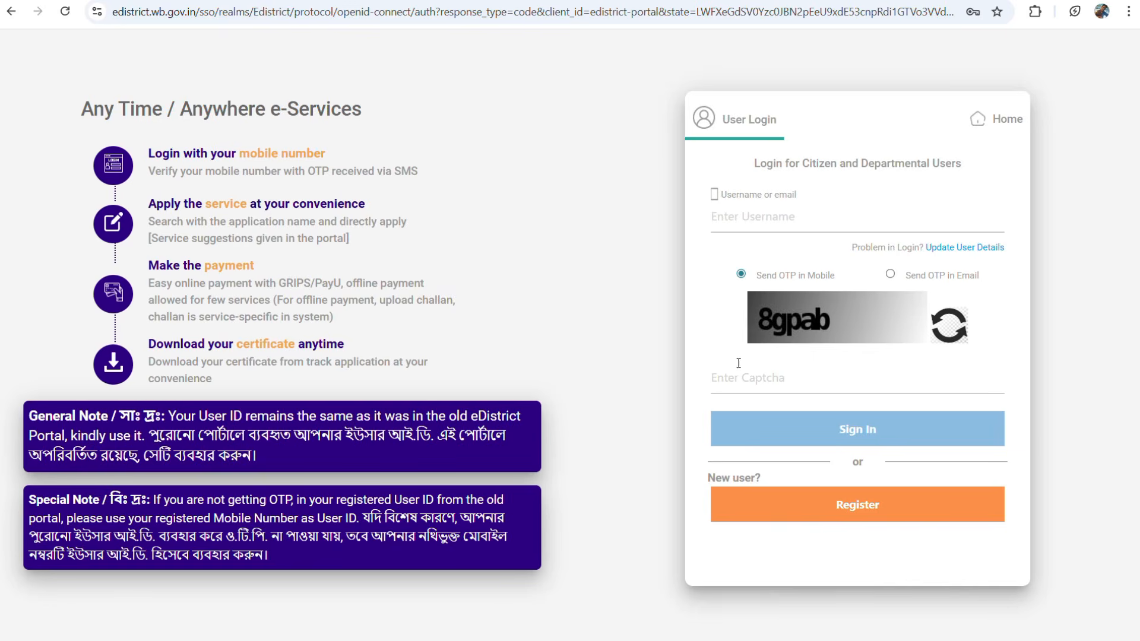
pyautogui.click(875, 429)
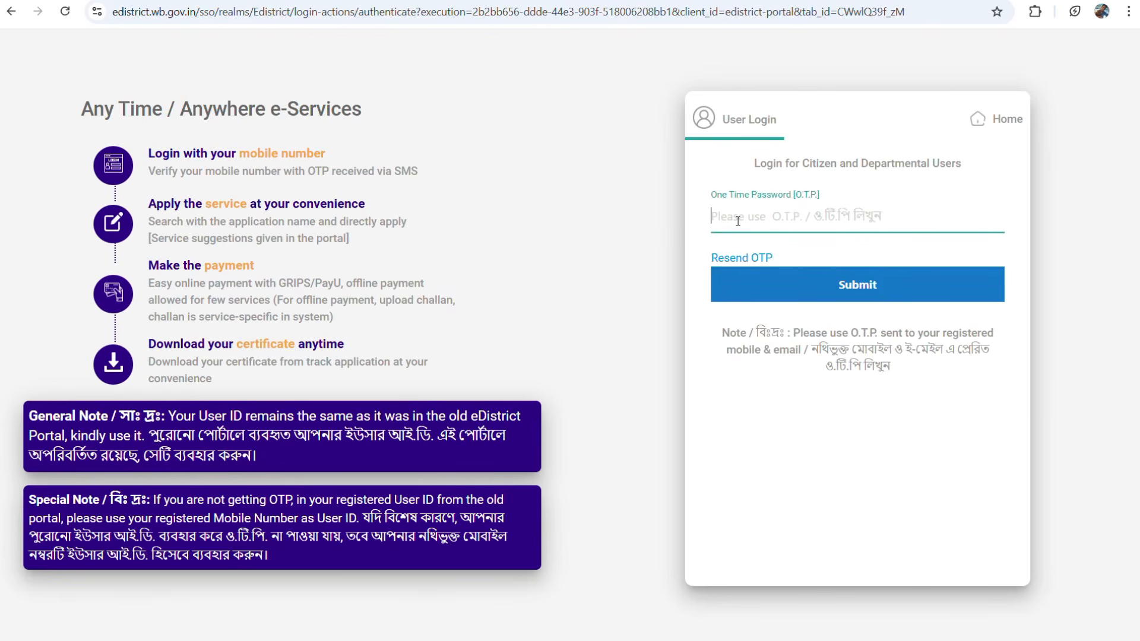
pyautogui.click(864, 284)
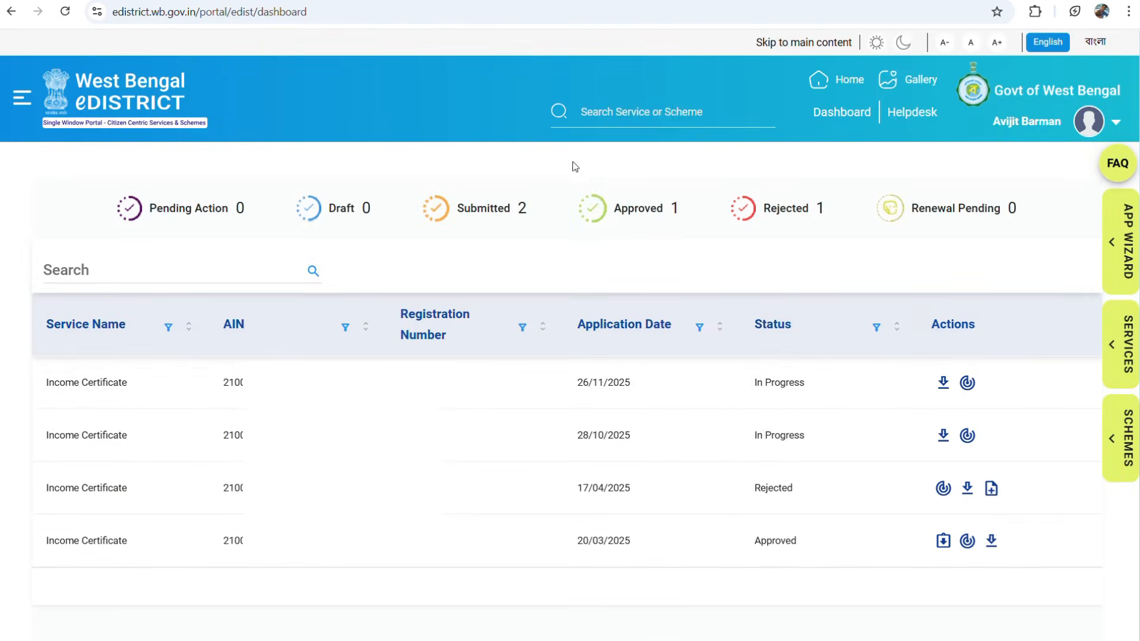
# Open the Income Certificate service from the personal certificates and accept its eligibility and document terms
pyautogui.click(23, 100)
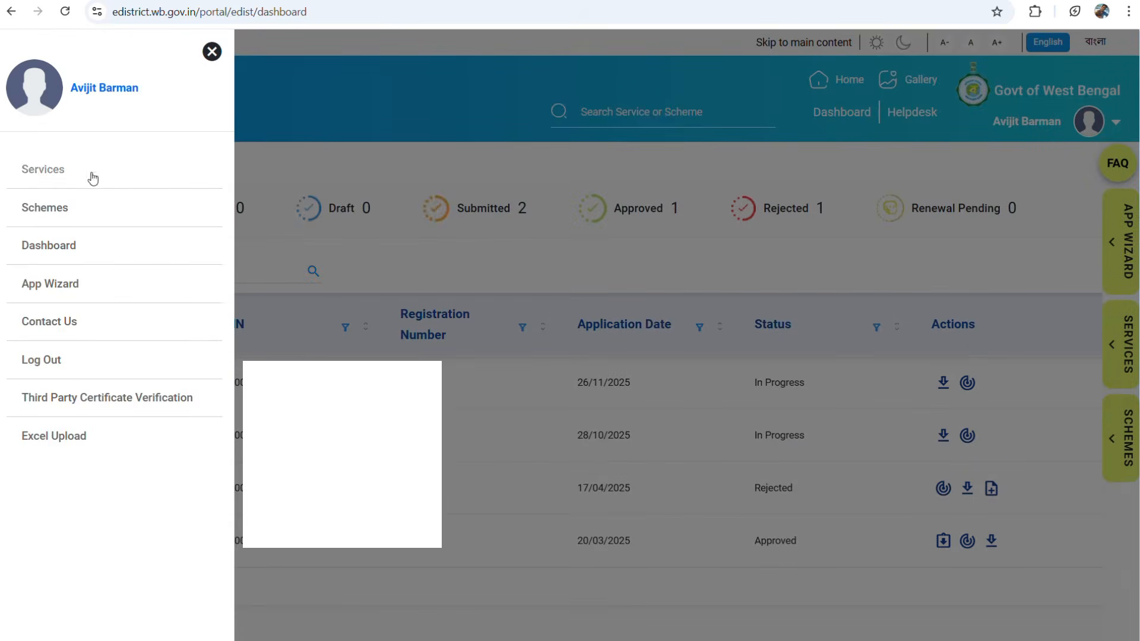
pyautogui.click(46, 173)
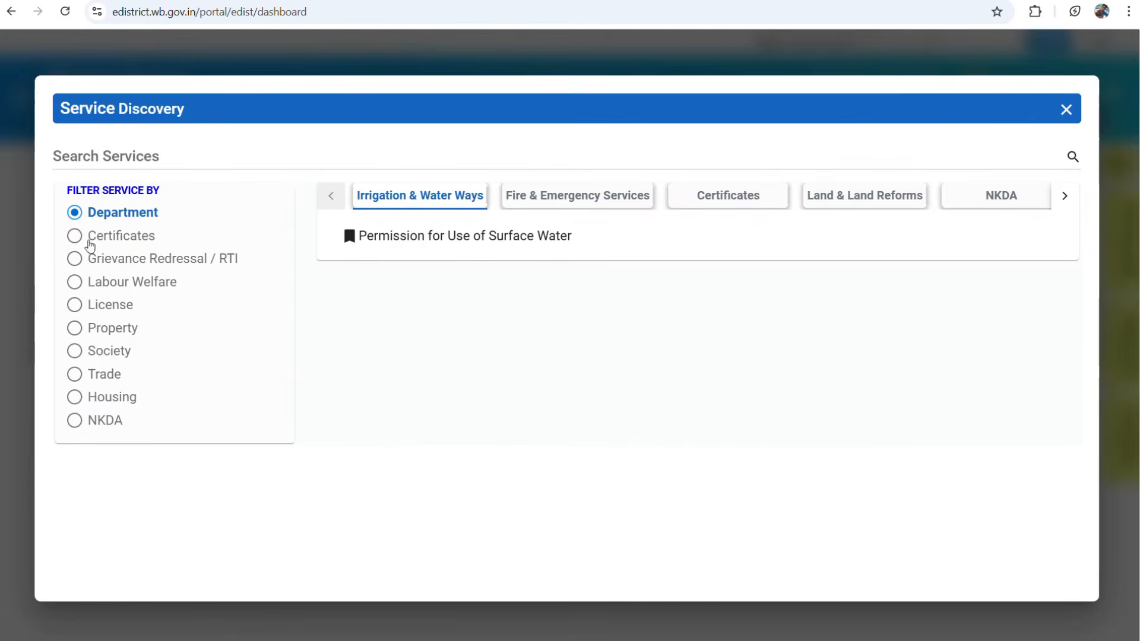
pyautogui.click(73, 238)
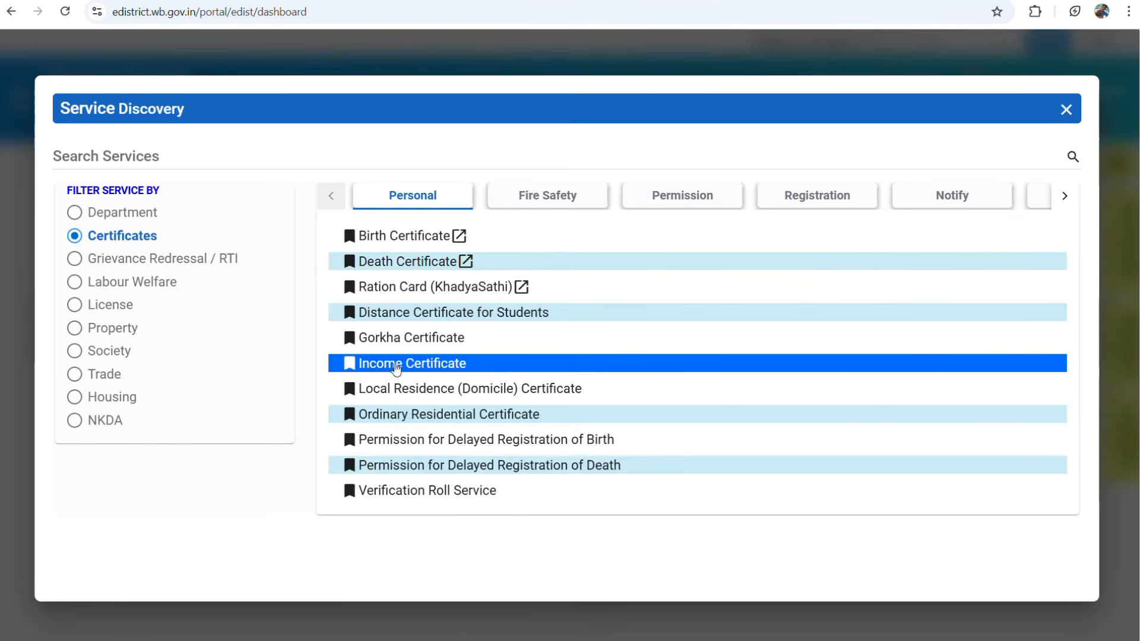
pyautogui.click(498, 365)
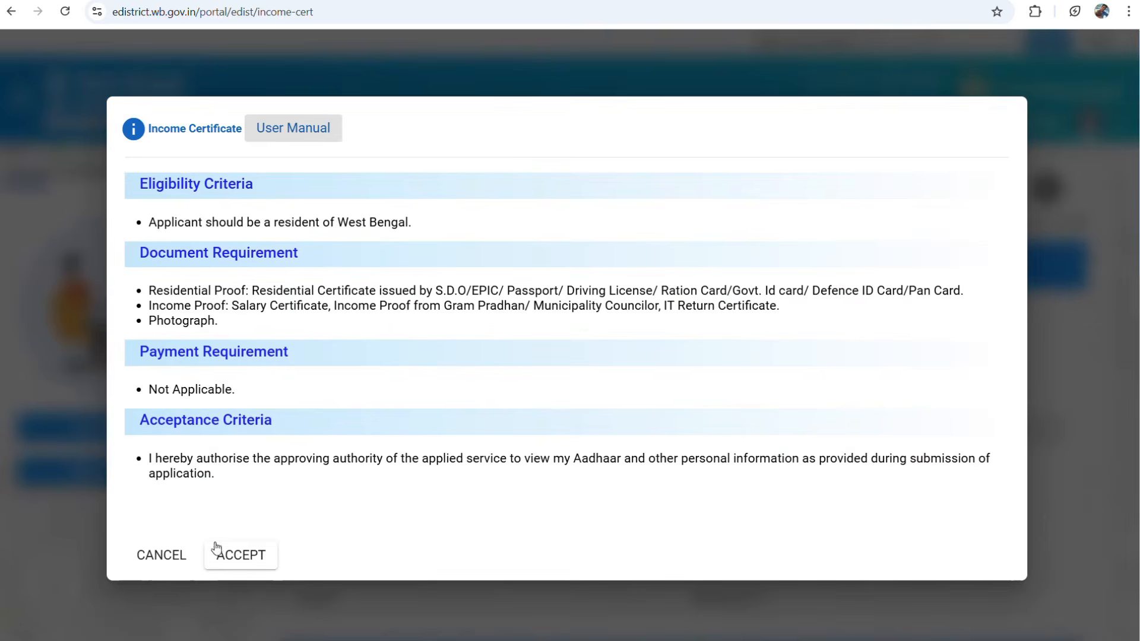
pyautogui.click(249, 559)
# Look over the income certificate application form and set the applicant's salutation to Mr
pyautogui.scroll(-6, 481, 397)
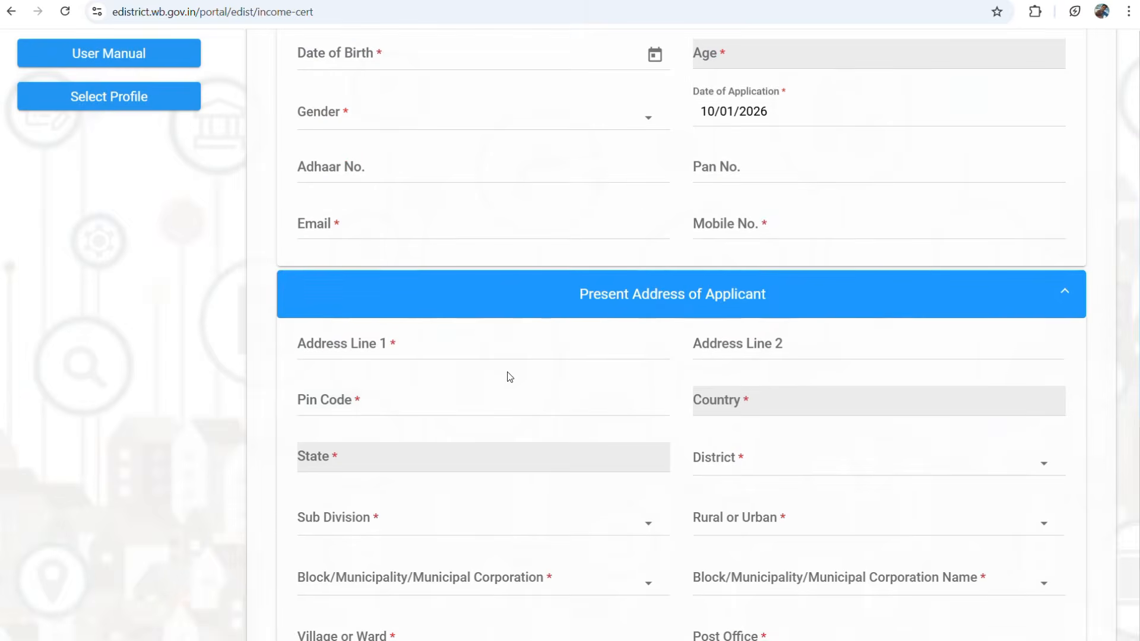
pyautogui.scroll(-5, 849, 285)
pyautogui.scroll(11, 796, 283)
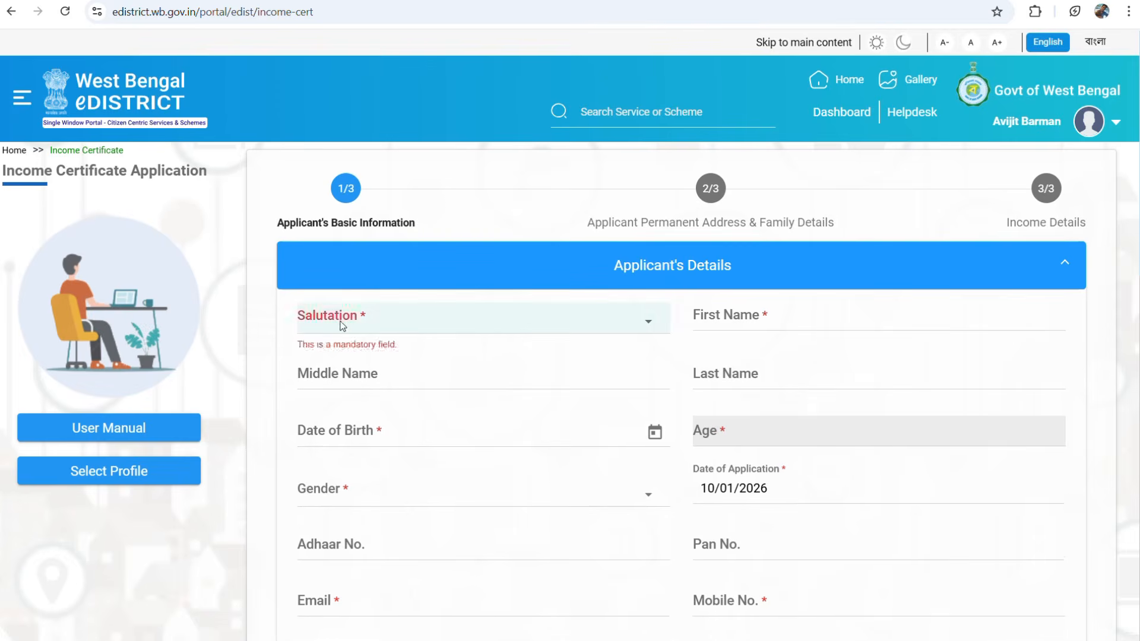
pyautogui.click(400, 323)
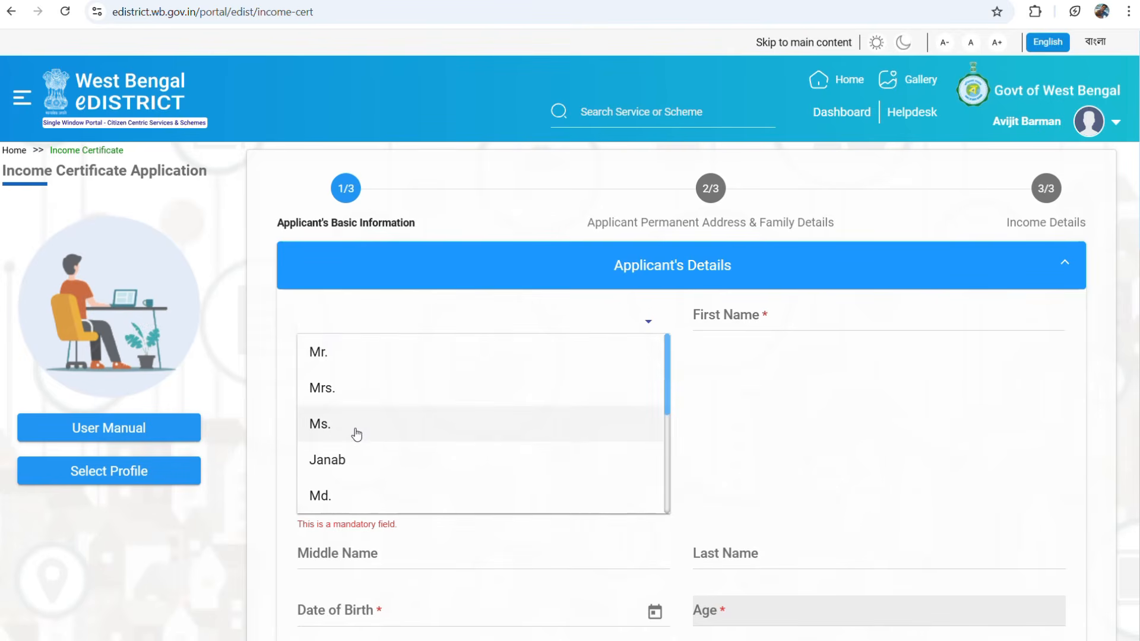
pyautogui.click(356, 351)
pyautogui.click(485, 327)
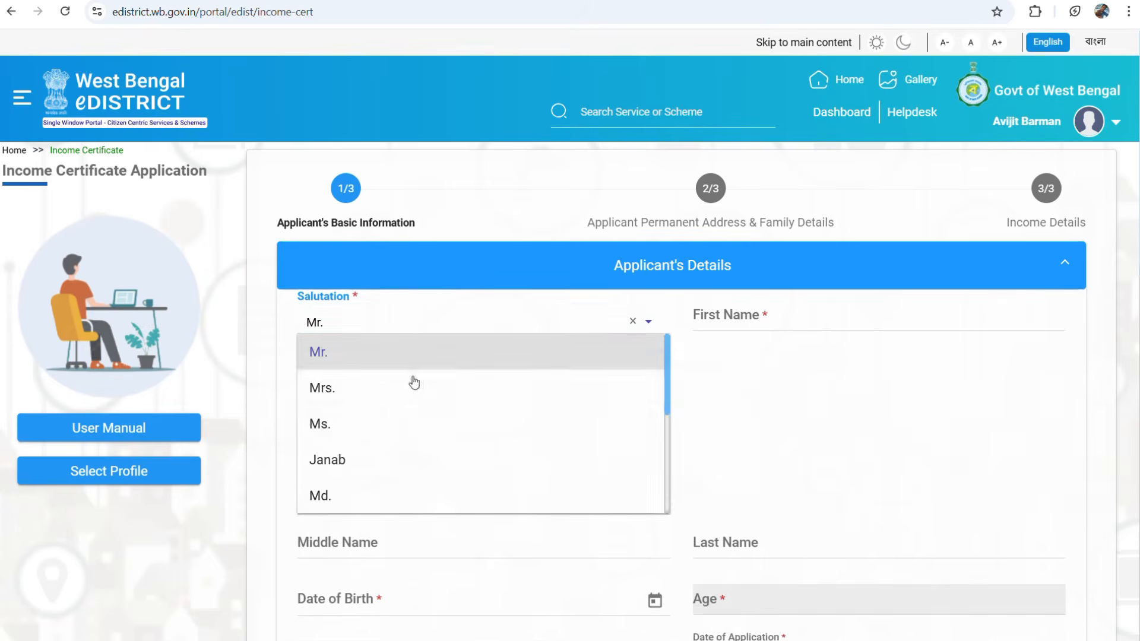
pyautogui.click(447, 352)
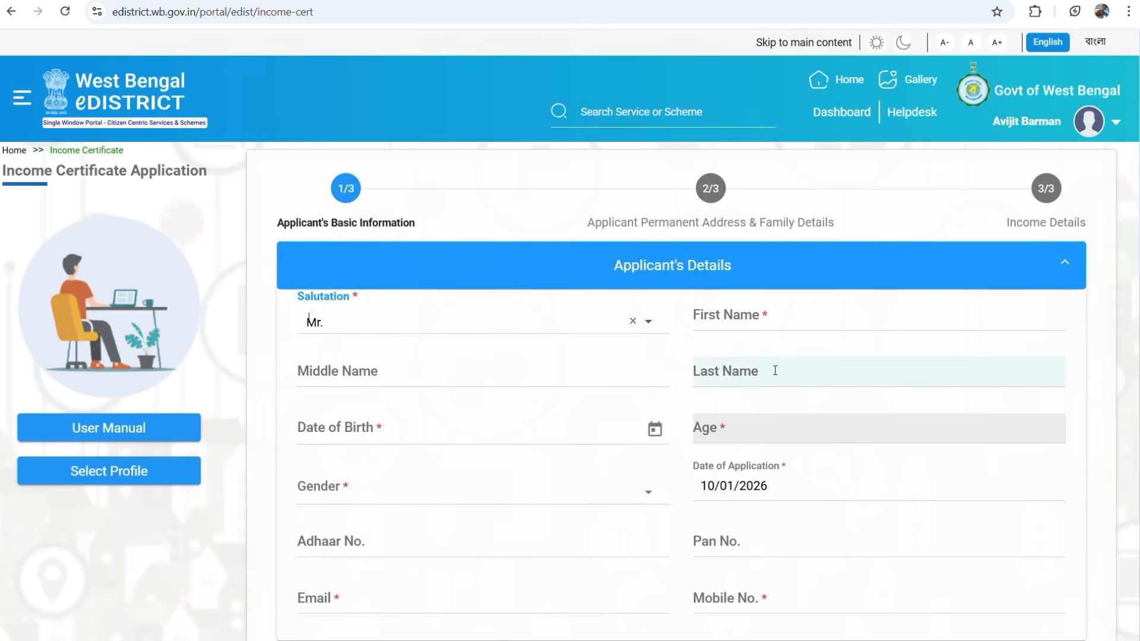
# Examine the applicant's date of birth calendar, gender options, and the application date, Aadhaar, PAN and email fields
pyautogui.click(655, 430)
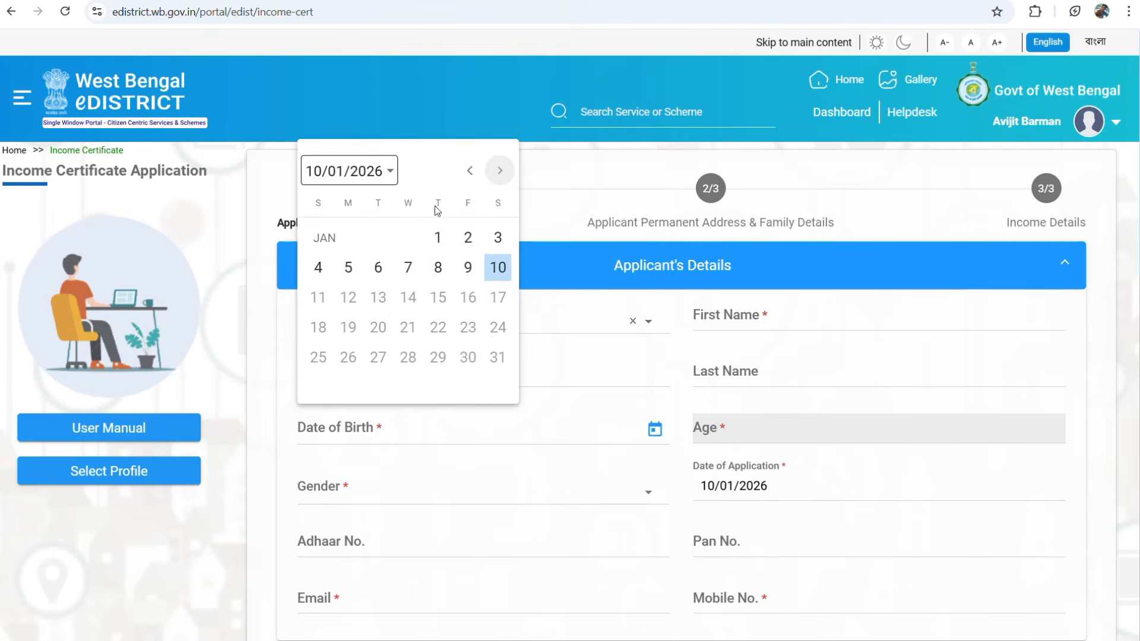
pyautogui.click(675, 397)
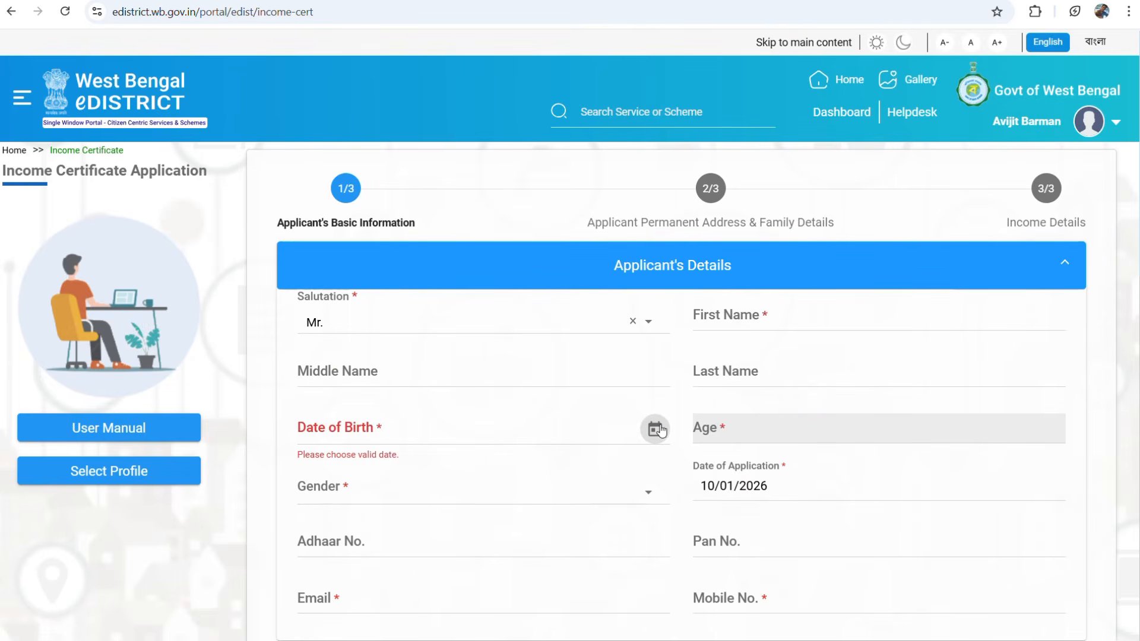
pyautogui.click(499, 491)
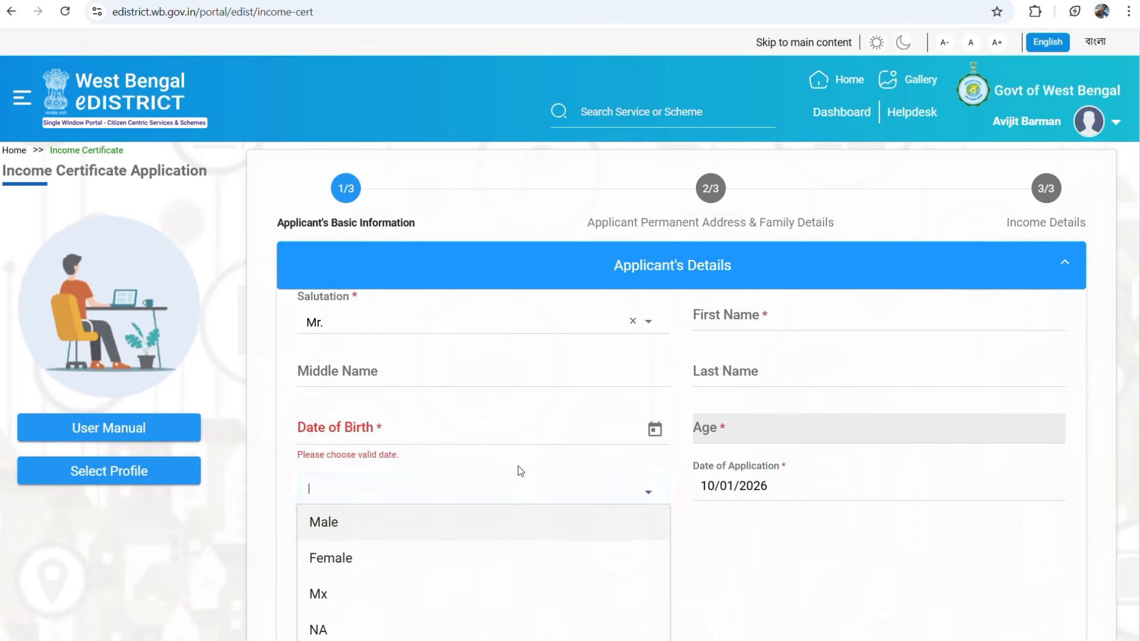
pyautogui.scroll(-2, 779, 378)
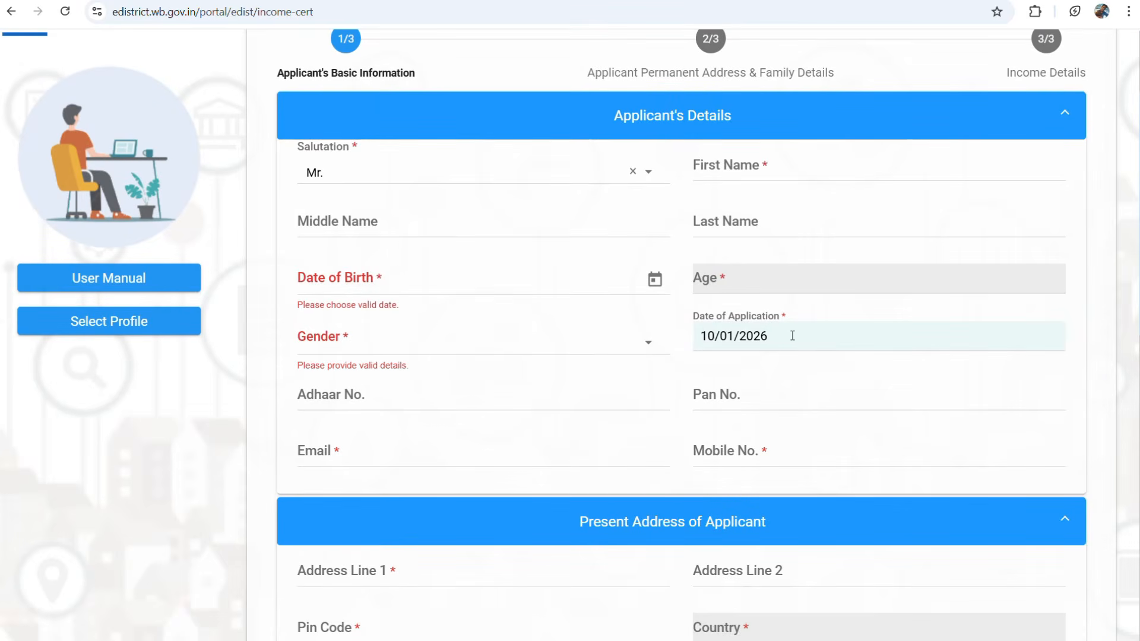
pyautogui.moveTo(792, 336); pyautogui.dragTo(697, 340)
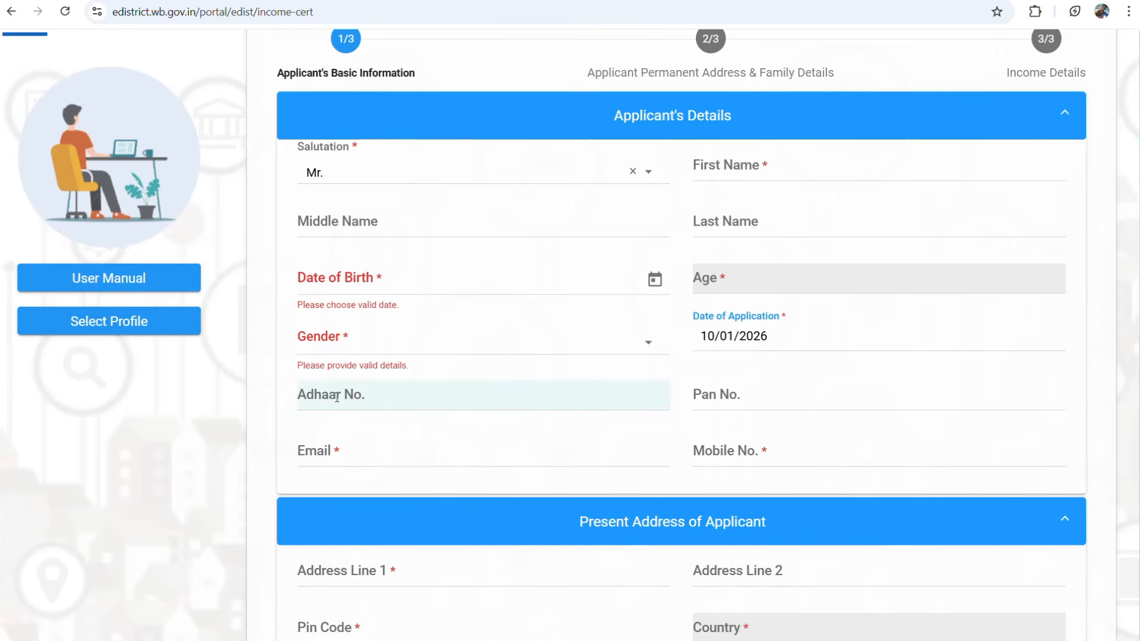
pyautogui.click(337, 396)
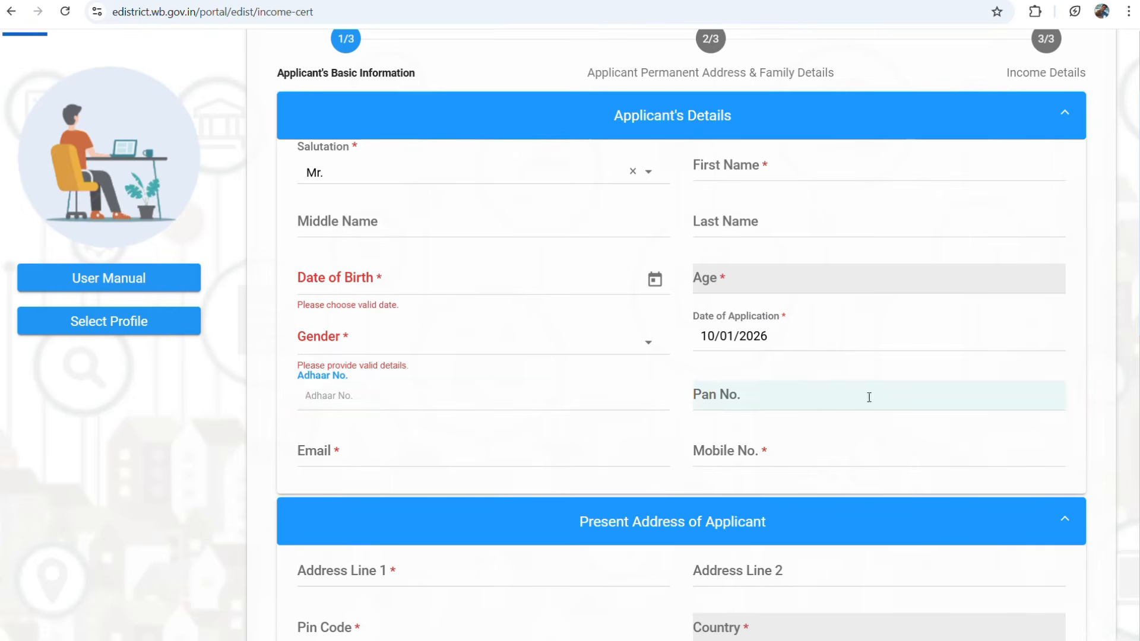
pyautogui.click(779, 397)
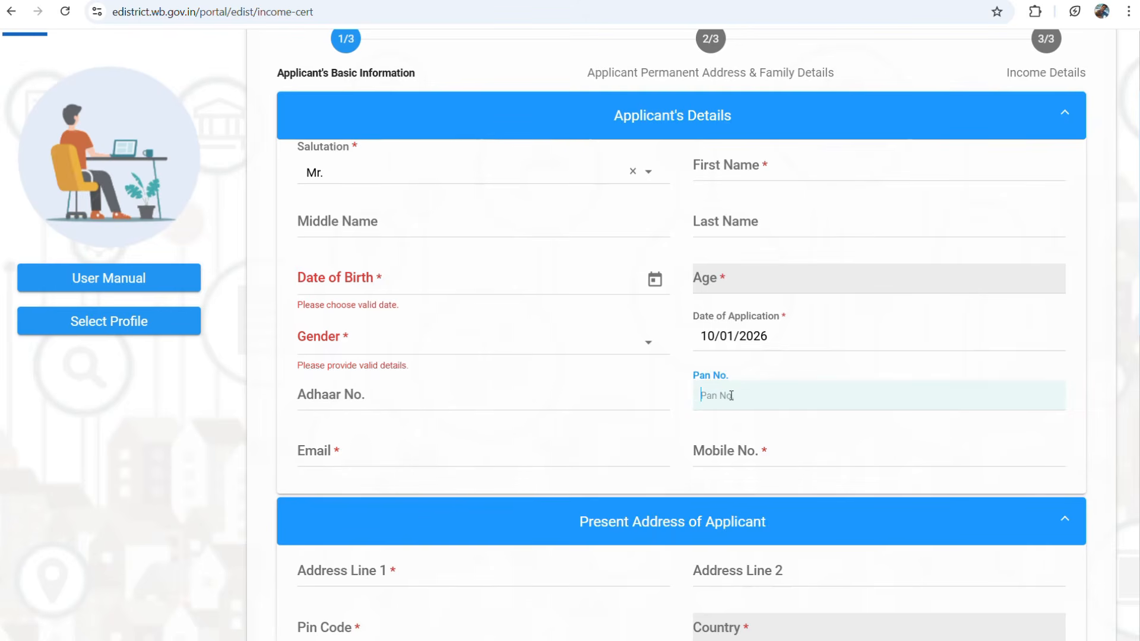
pyautogui.click(230, 408)
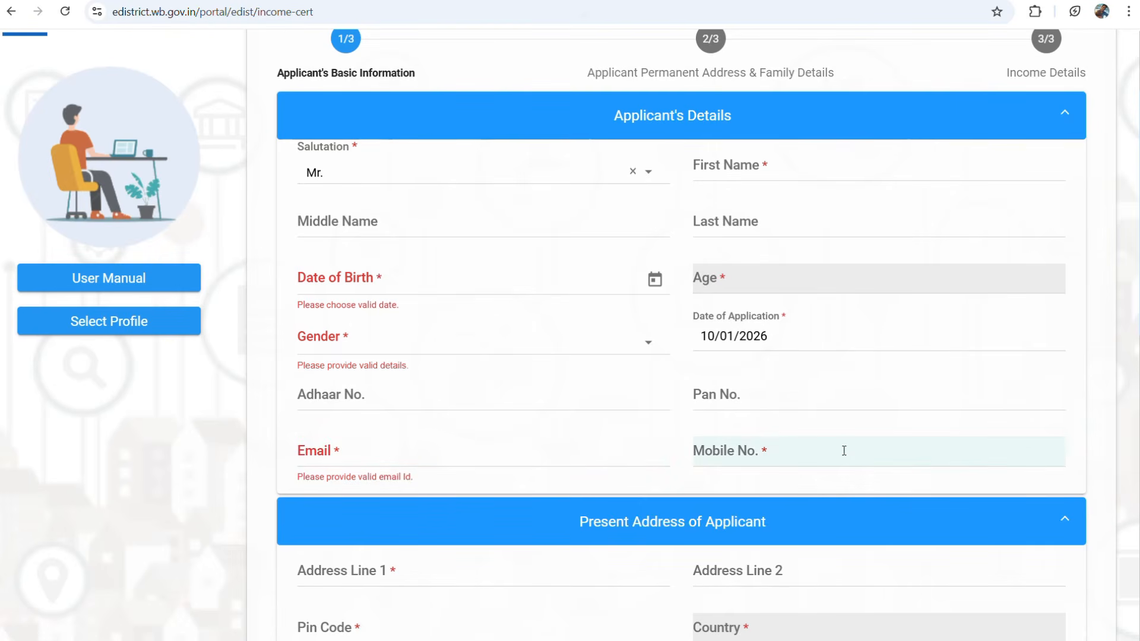
# Enter the applicant's mobile number and verify it with the one-time password
pyautogui.click(765, 449)
pyautogui.hotkey('ctrl', 'v')
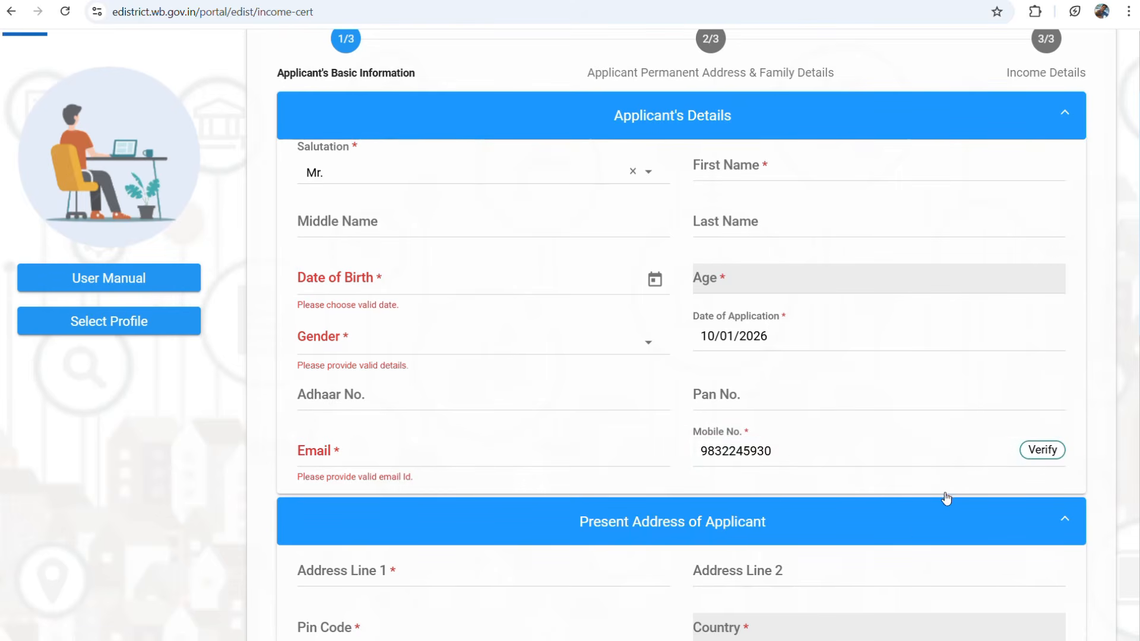
pyautogui.click(1050, 452)
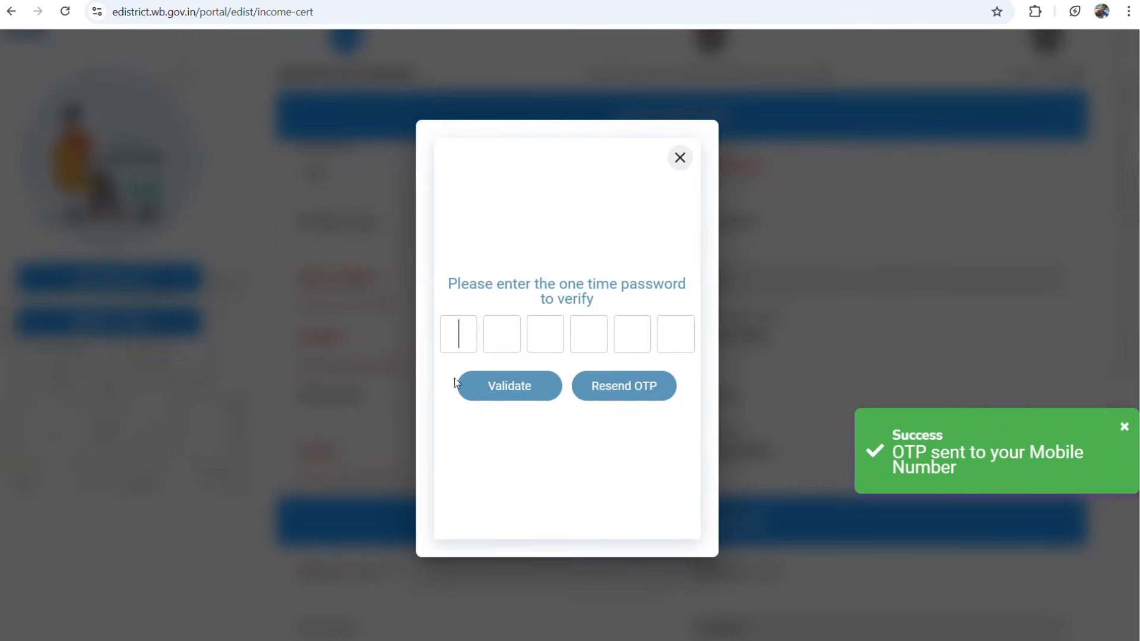
pyautogui.hotkey('ctrl', 'v')
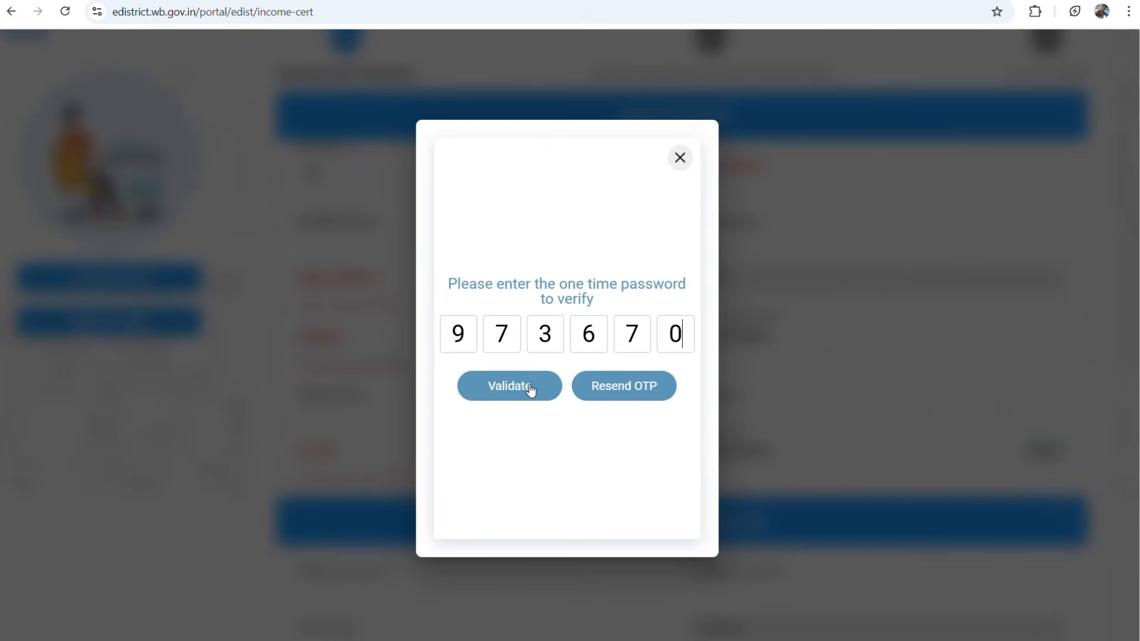
pyautogui.click(531, 390)
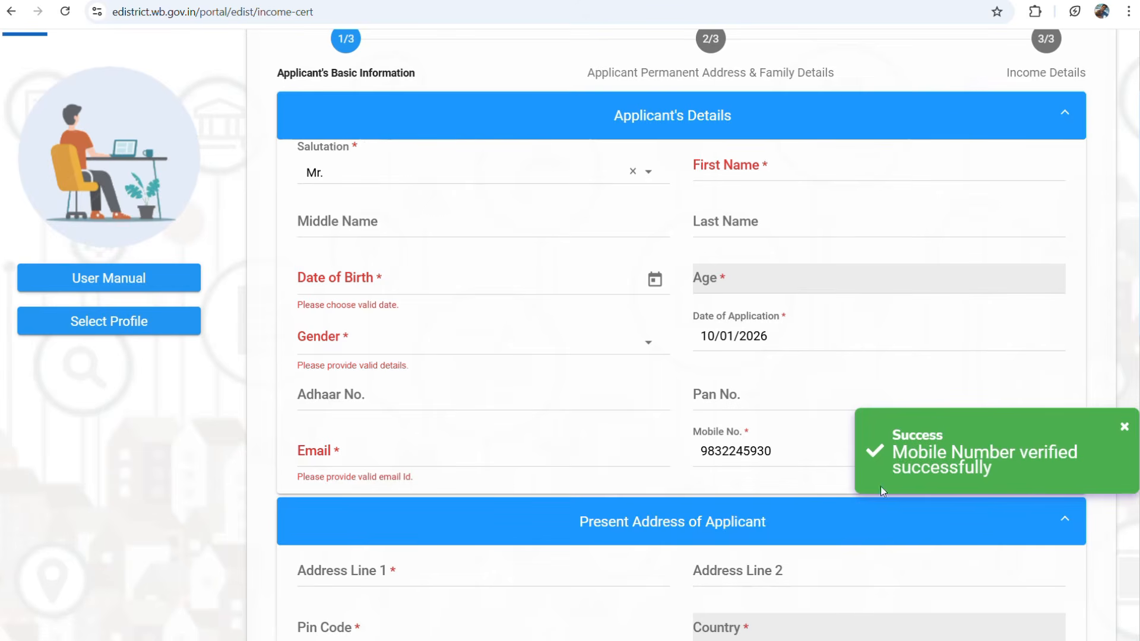
# Enter the applicant's postal pin code in the present address, and choose district Coochbehar and sub division Mekliganj
pyautogui.scroll(-4, 868, 461)
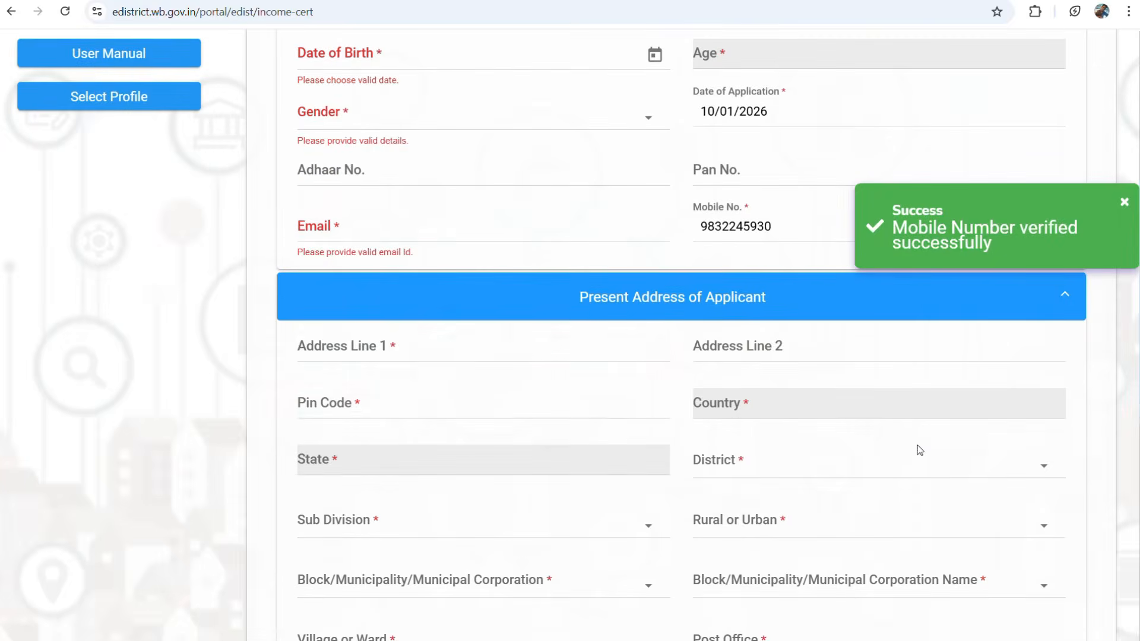
pyautogui.click(478, 345)
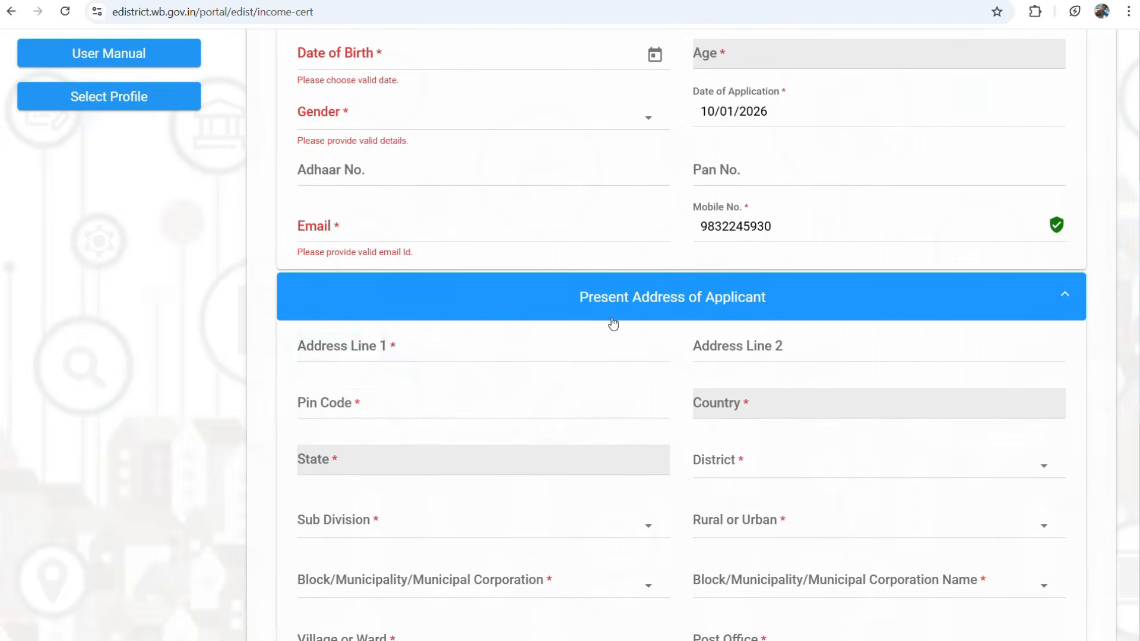
pyautogui.click(309, 303)
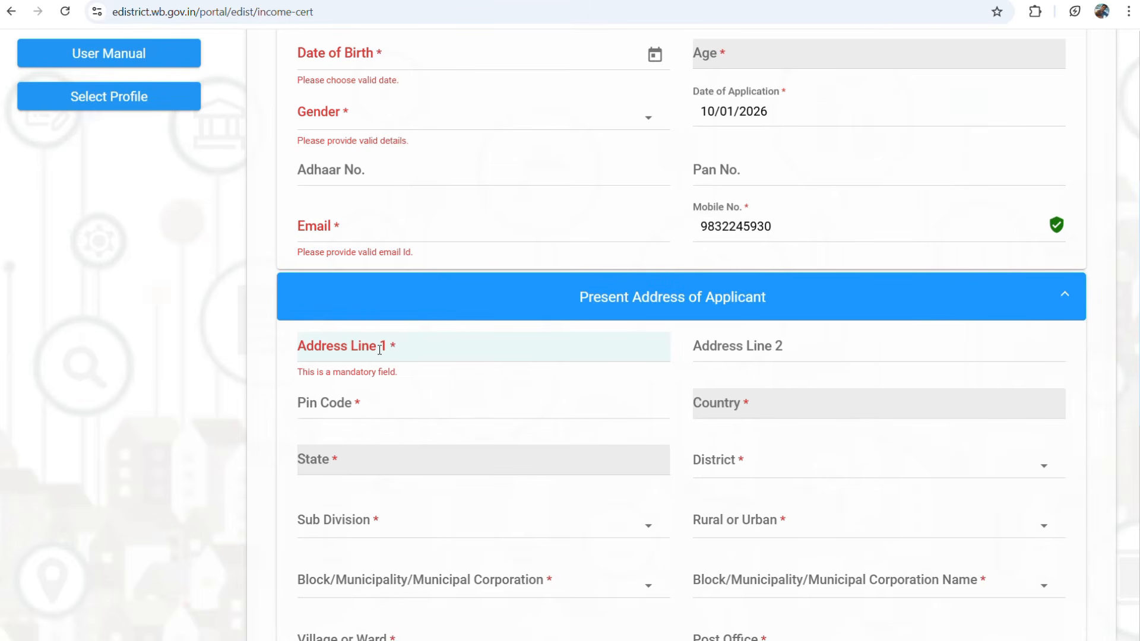
pyautogui.scroll(-1, 380, 350)
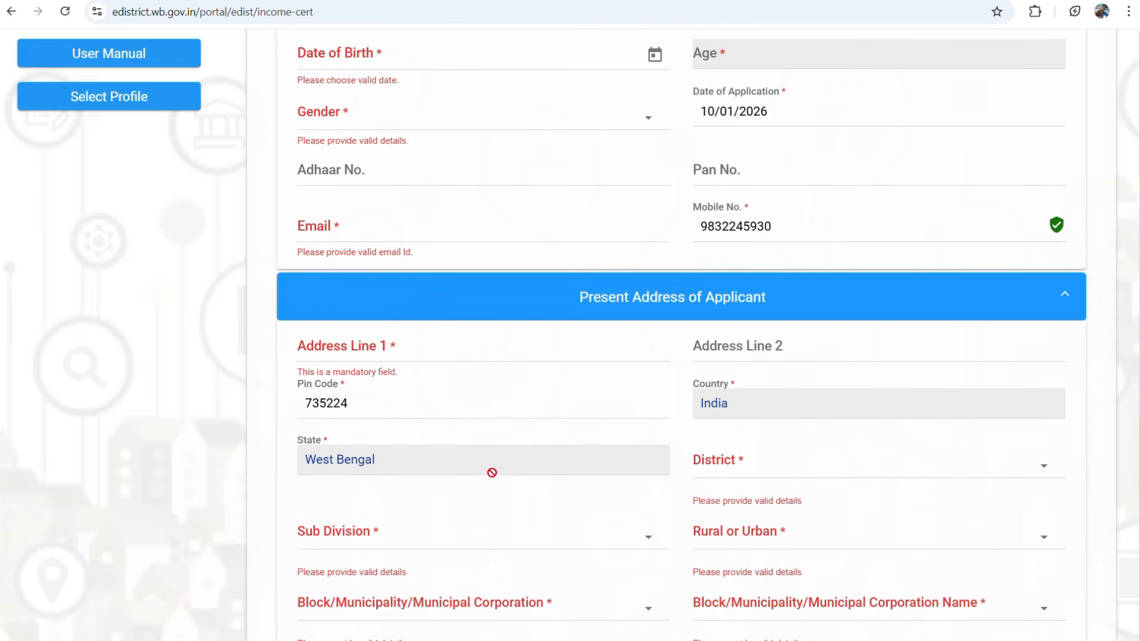
pyautogui.scroll(-2, 539, 489)
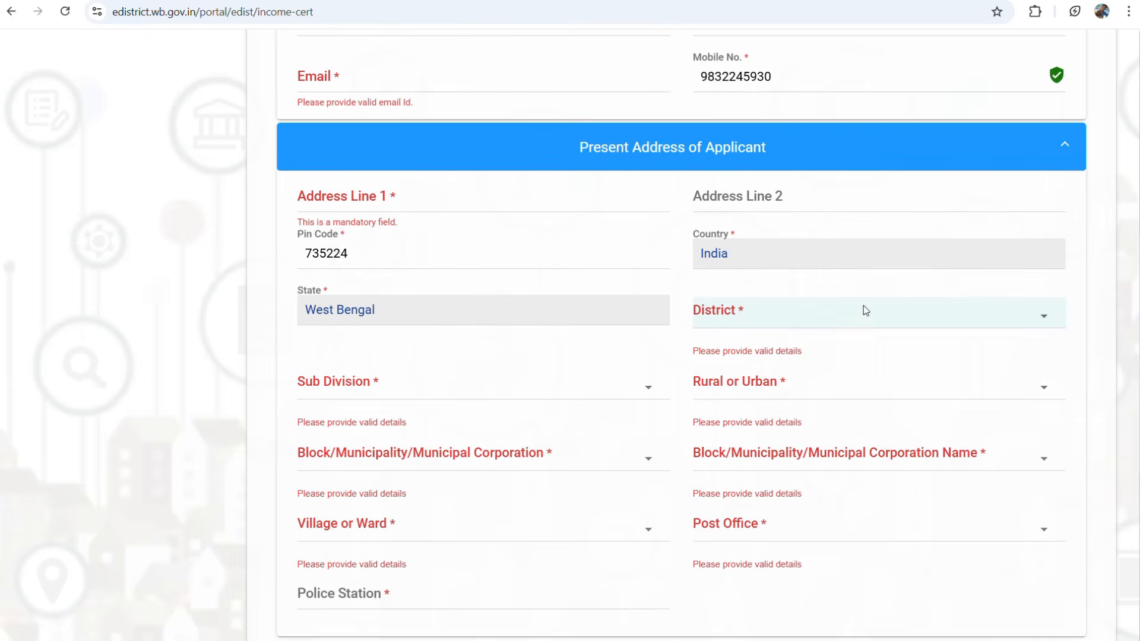
pyautogui.click(865, 310)
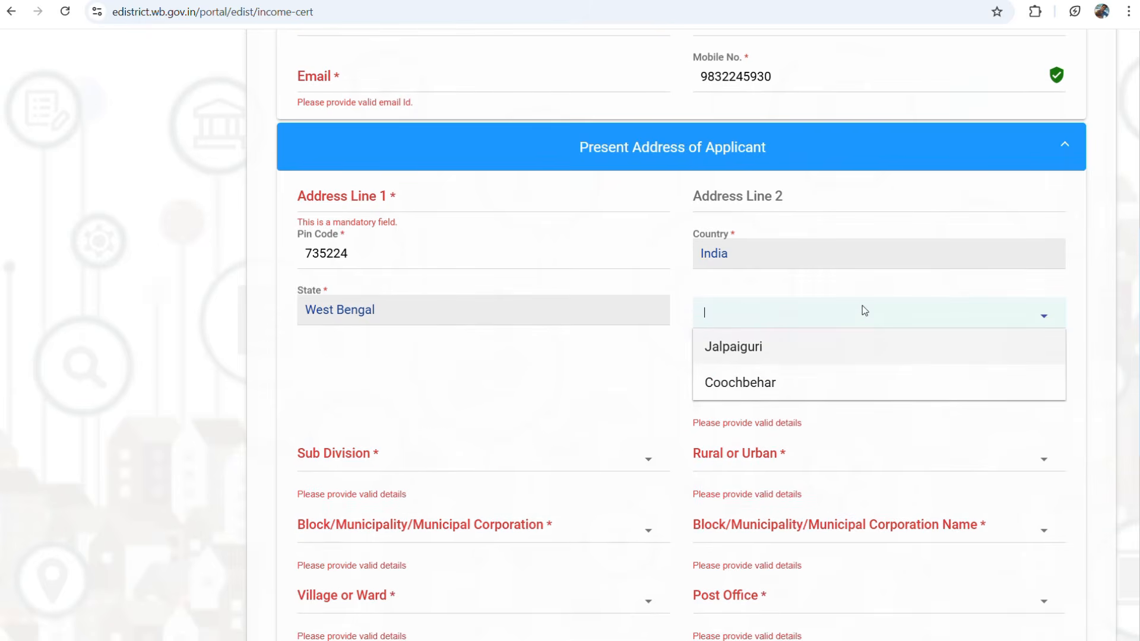
pyautogui.click(879, 384)
pyautogui.click(452, 381)
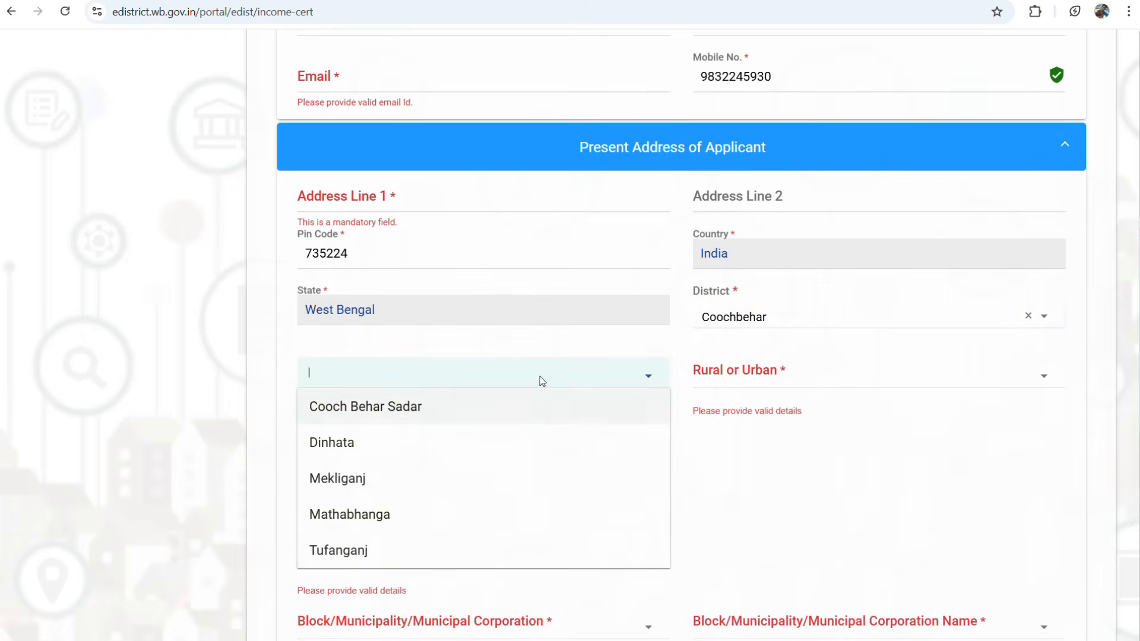
pyautogui.click(430, 480)
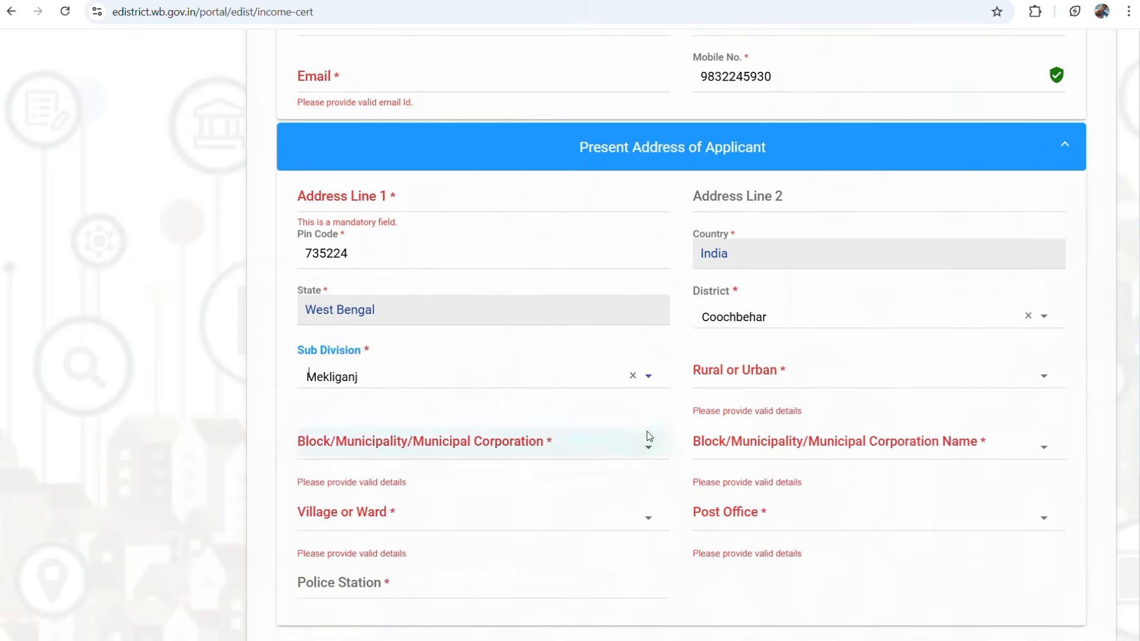
# Classify the present address as Rural, with Block as the local body type and Mekliganj as its name
pyautogui.click(793, 375)
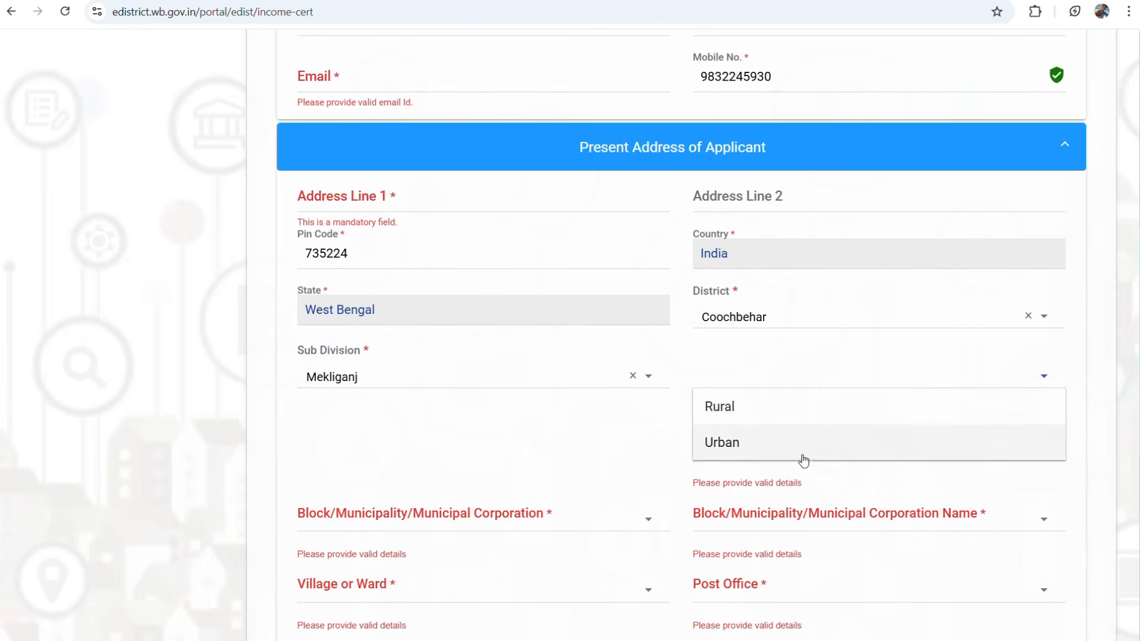
pyautogui.click(742, 409)
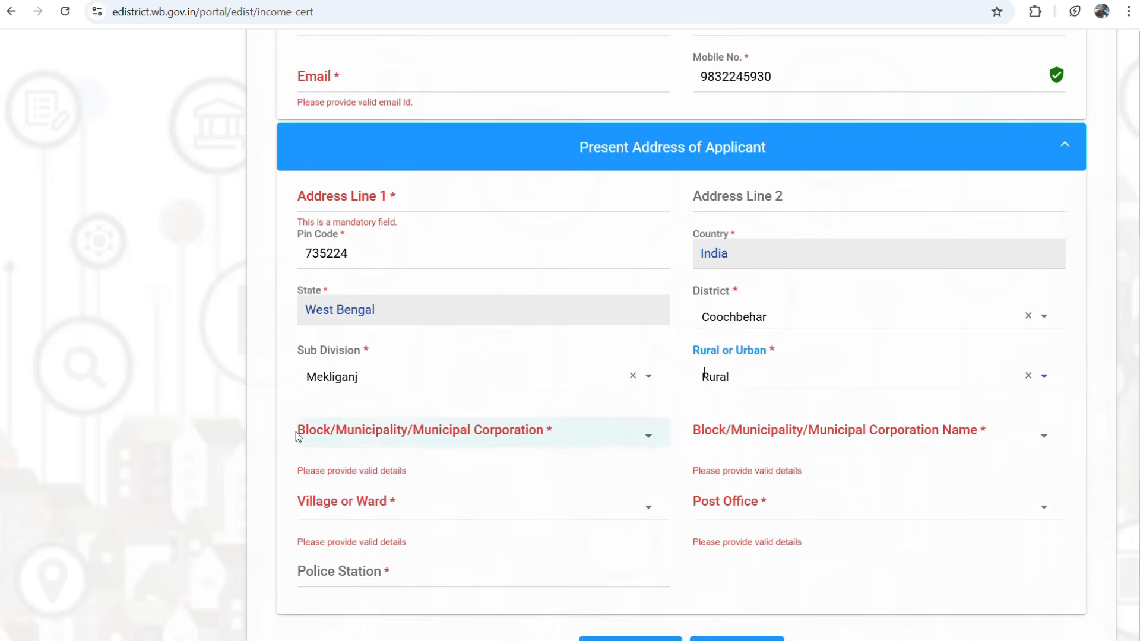
pyautogui.click(499, 441)
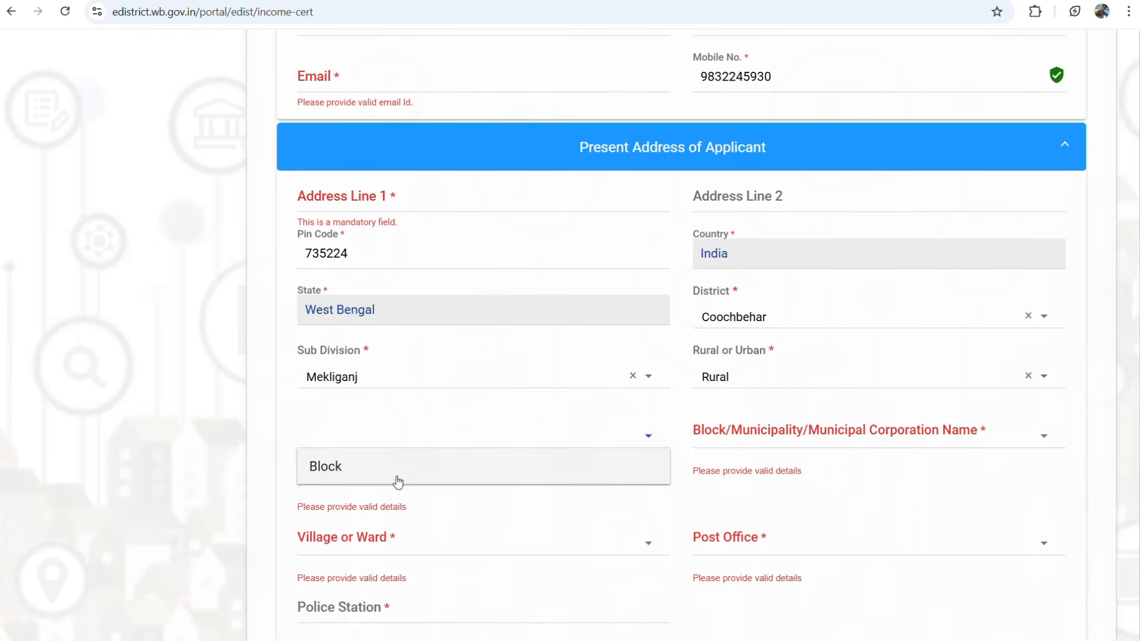
pyautogui.click(481, 477)
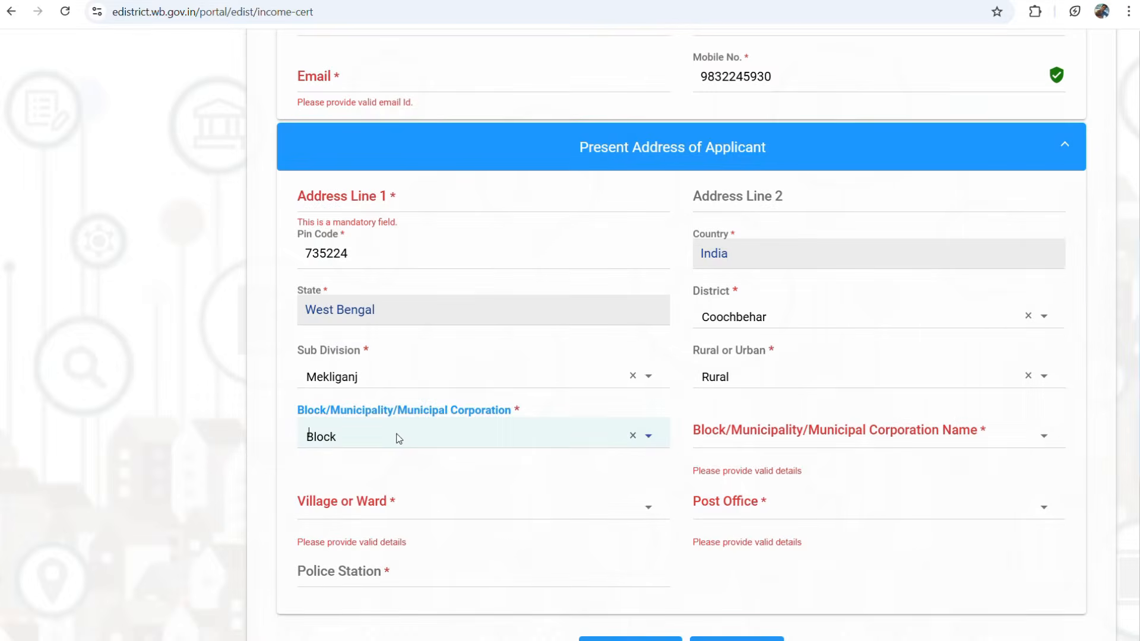
pyautogui.click(827, 437)
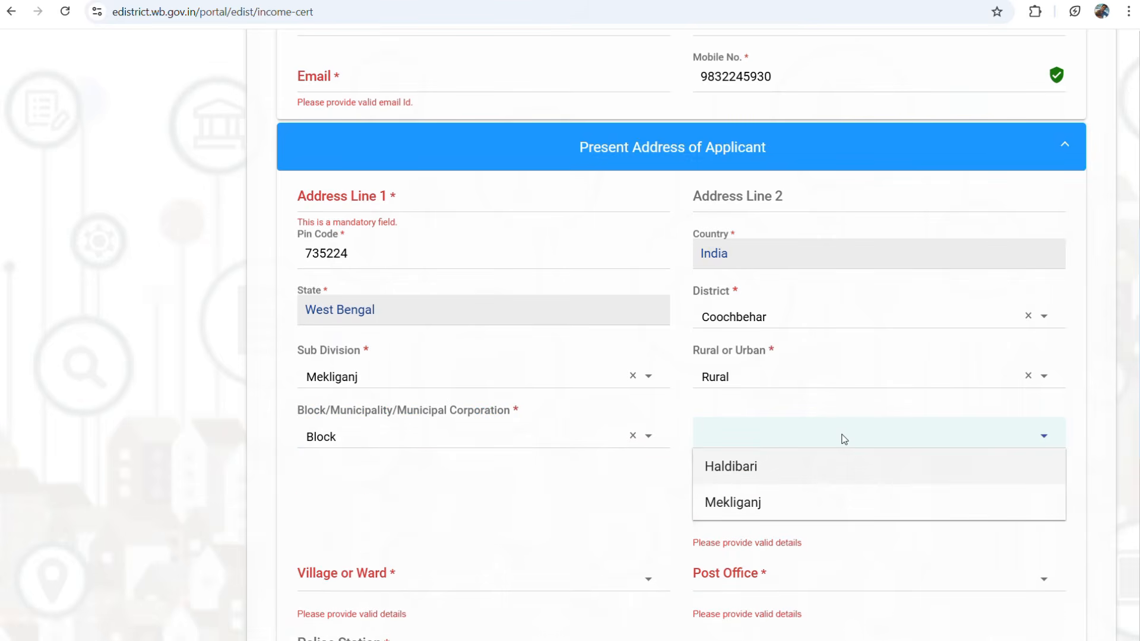
pyautogui.click(842, 500)
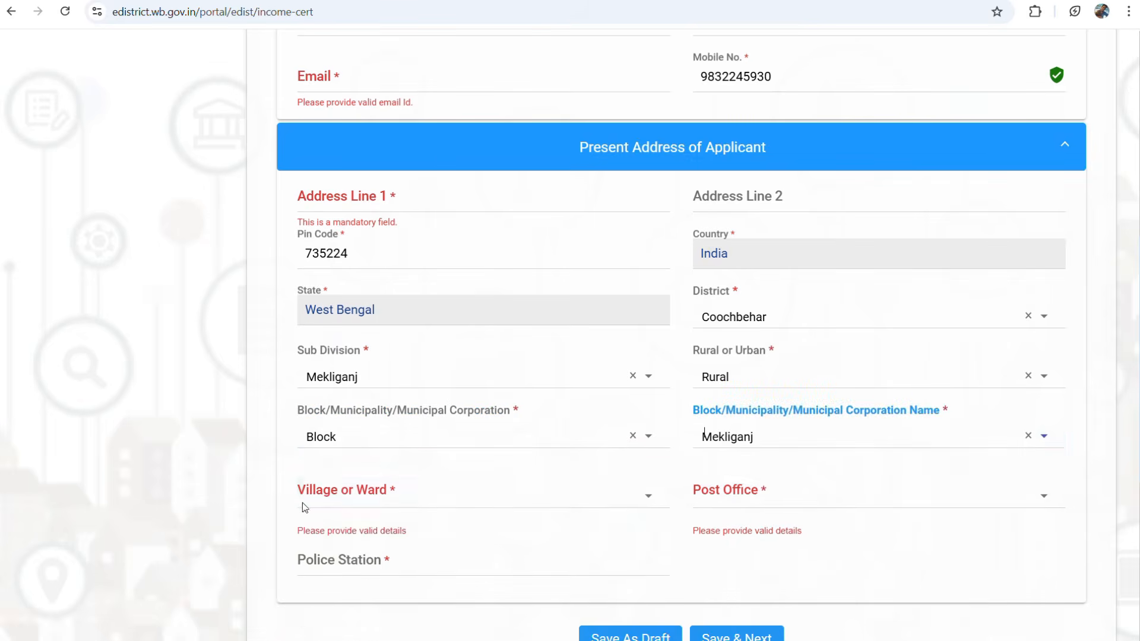
# Choose the applicant's village and post office for the present address
pyautogui.click(372, 502)
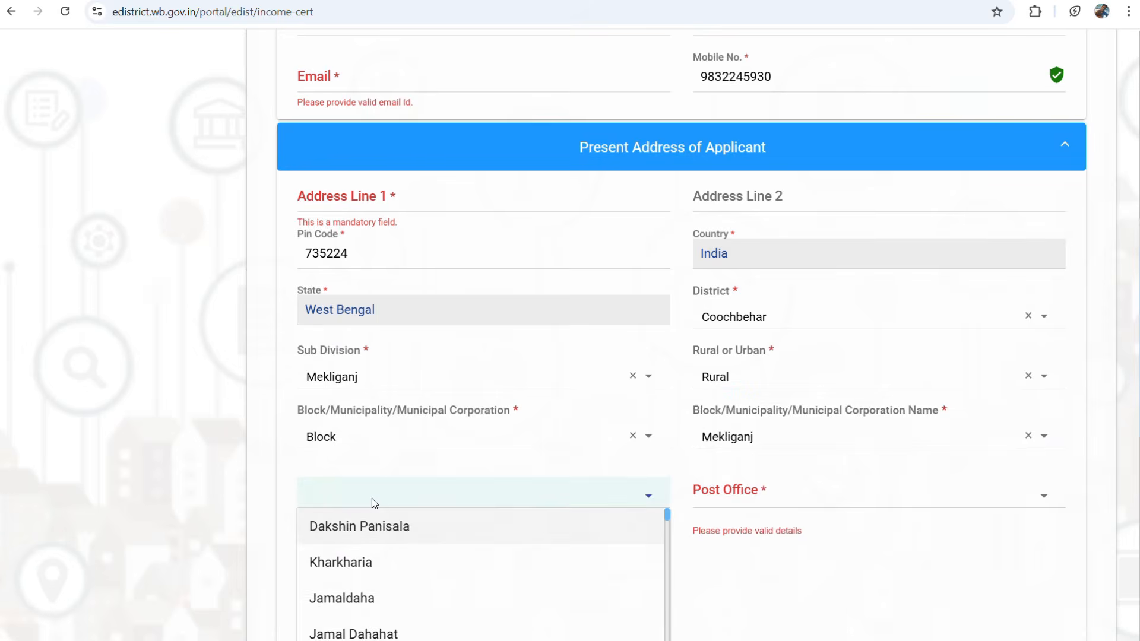
pyautogui.scroll(-1, 372, 503)
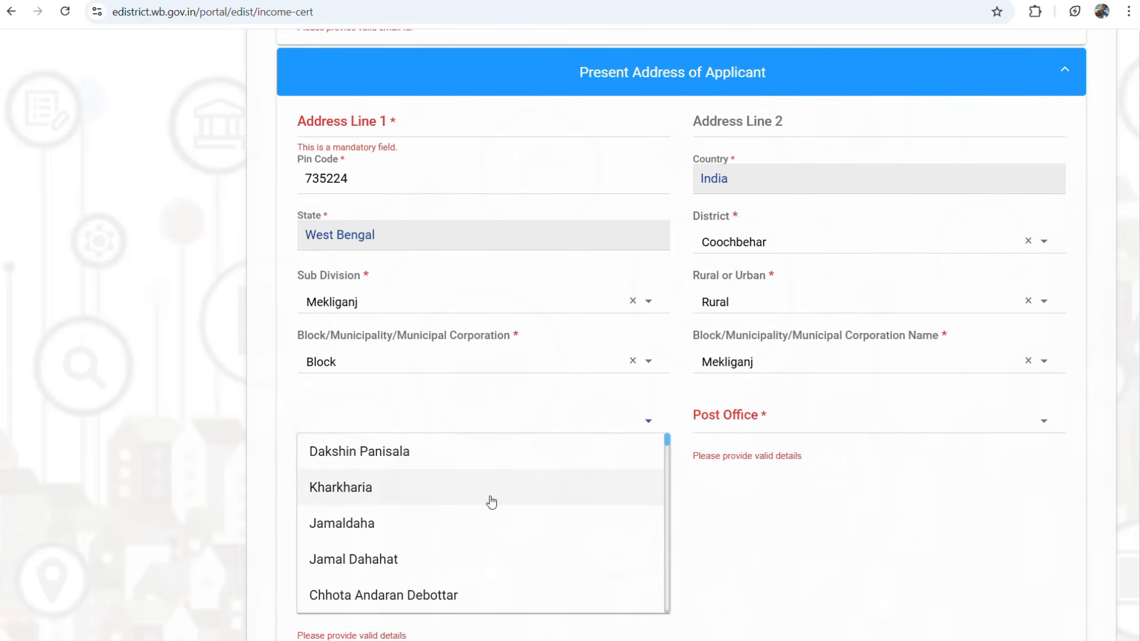
pyautogui.scroll(-2, 517, 516)
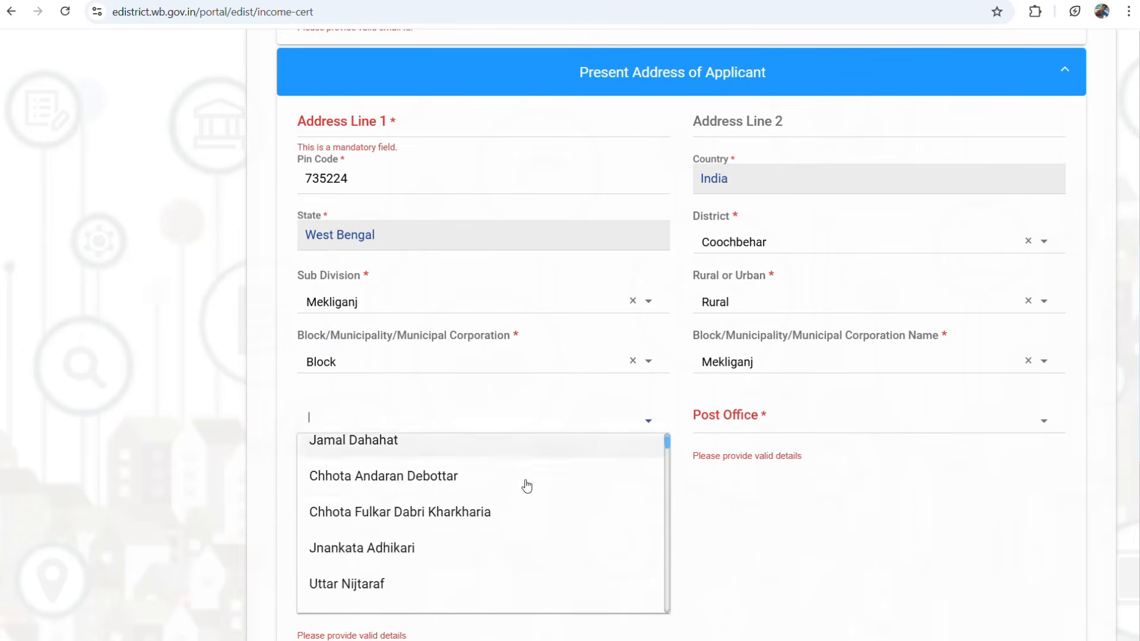
pyautogui.scroll(-2, 475, 516)
pyautogui.scroll(-3, 313, 514)
pyautogui.click(344, 534)
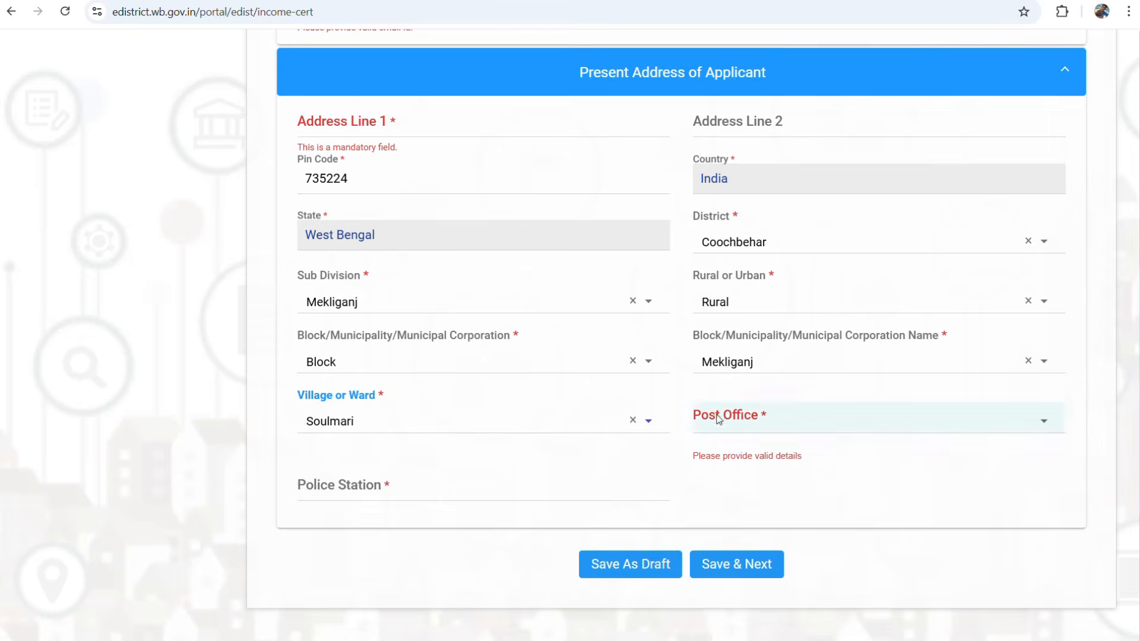
pyautogui.click(914, 428)
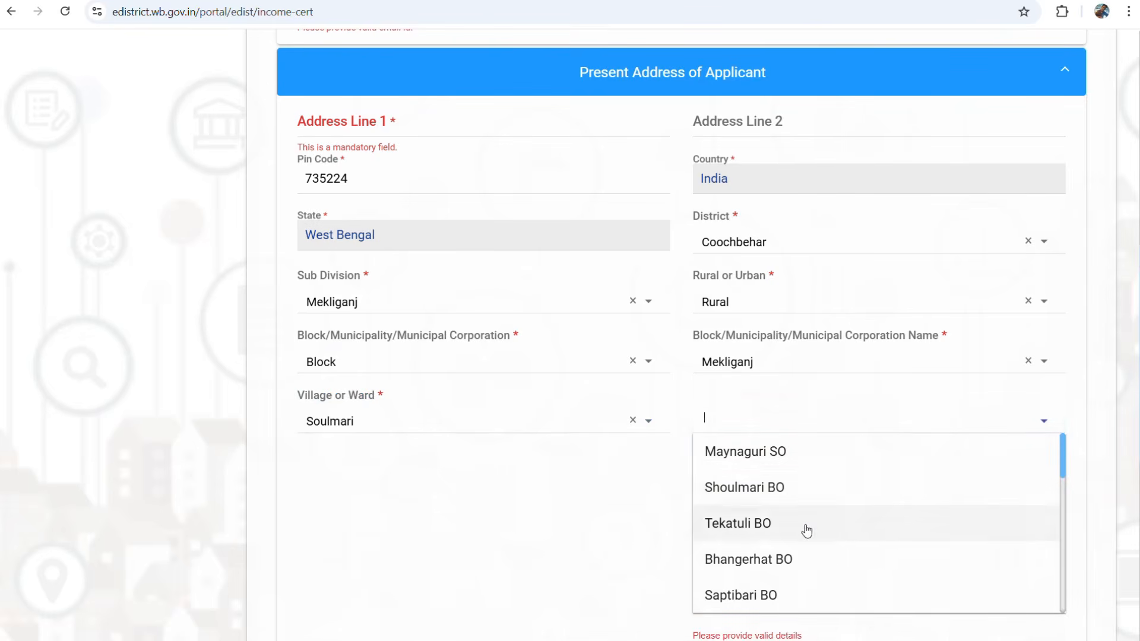
pyautogui.click(863, 489)
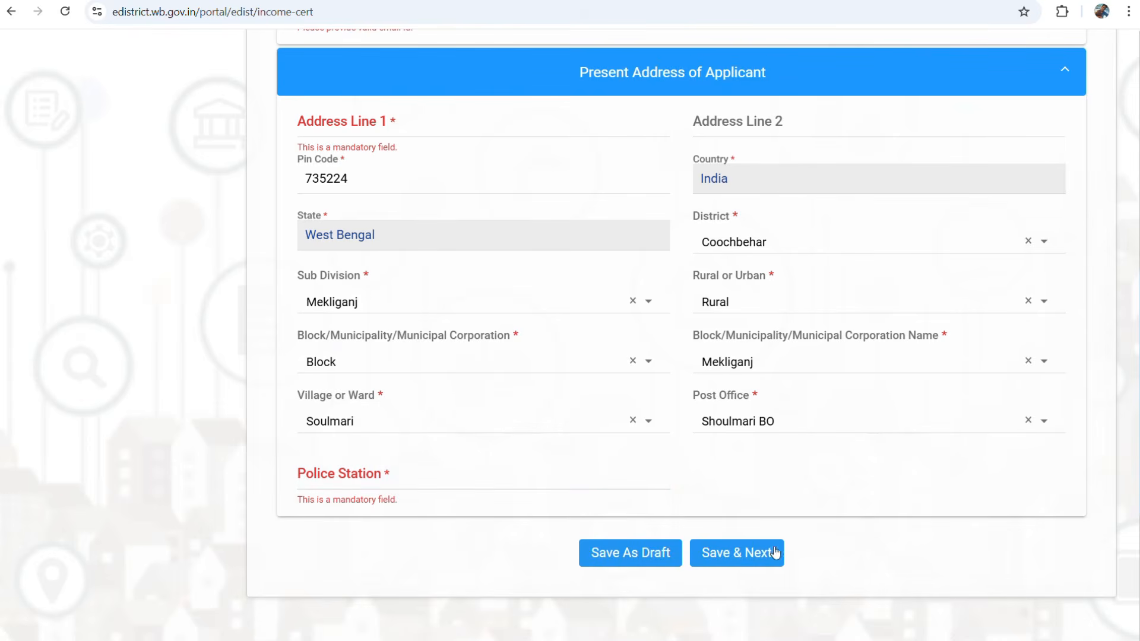
# Save the basic information, continue to the second page, and set the permanent address the same as Present Address
pyautogui.click(738, 553)
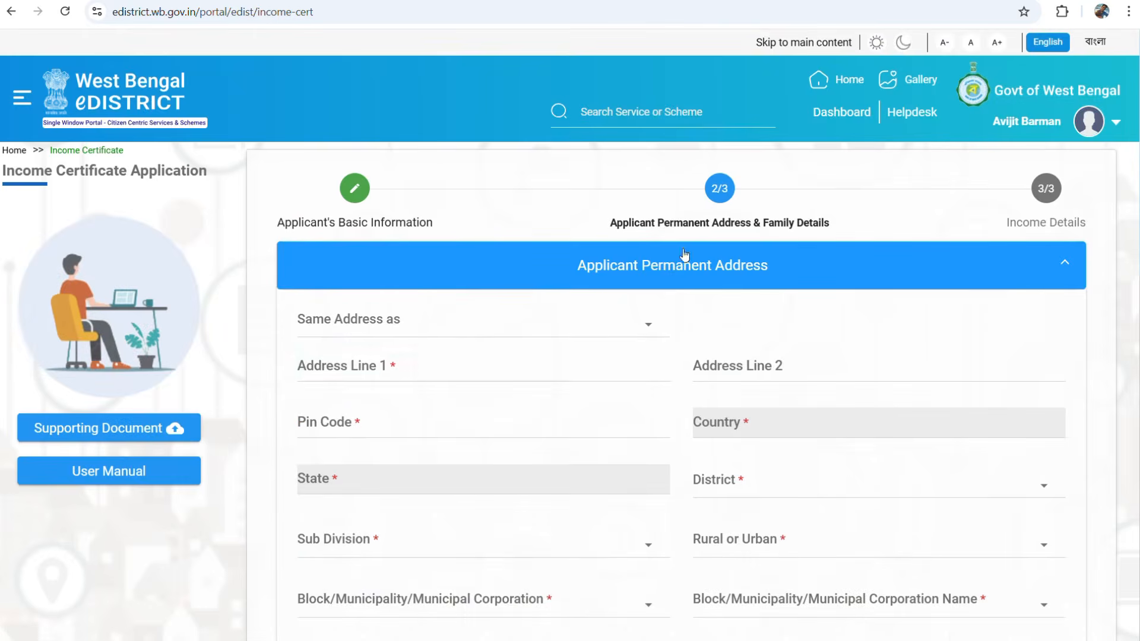
pyautogui.click(373, 323)
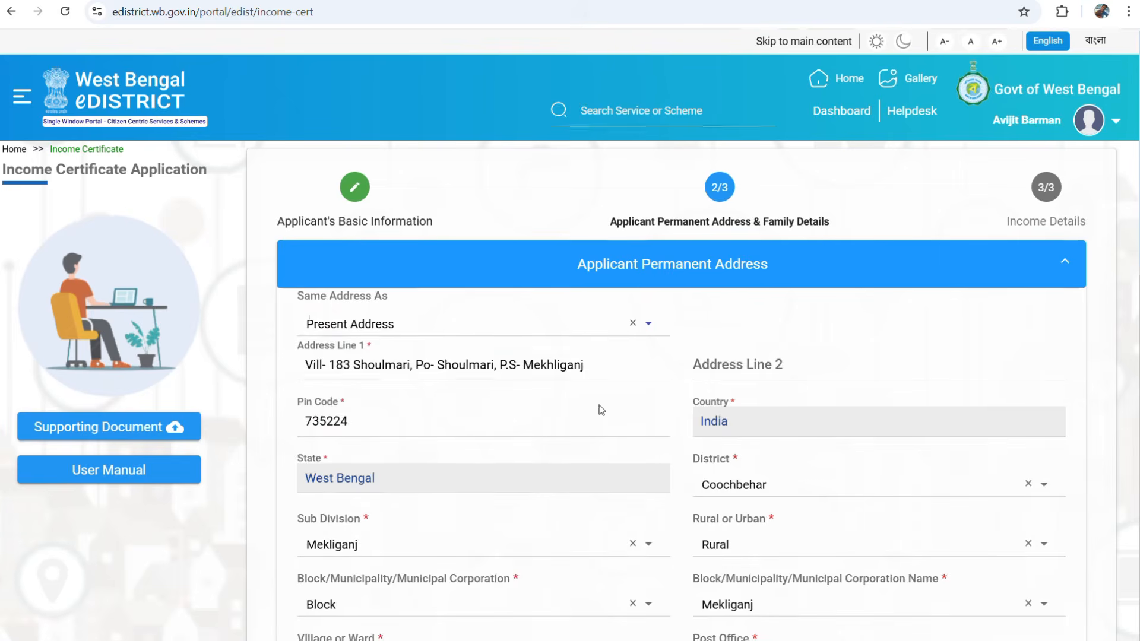
pyautogui.scroll(-4, 600, 406)
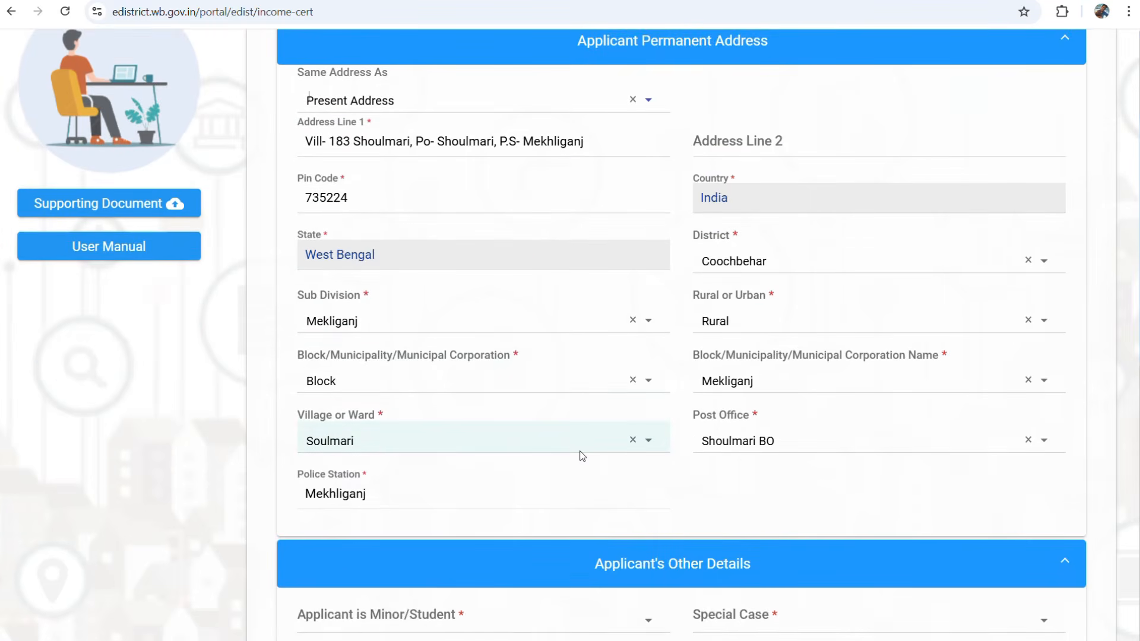
# Under the applicant's other details, set Applicant is Minor/Student to NO and Special Case to Not Applicable
pyautogui.scroll(-4, 582, 456)
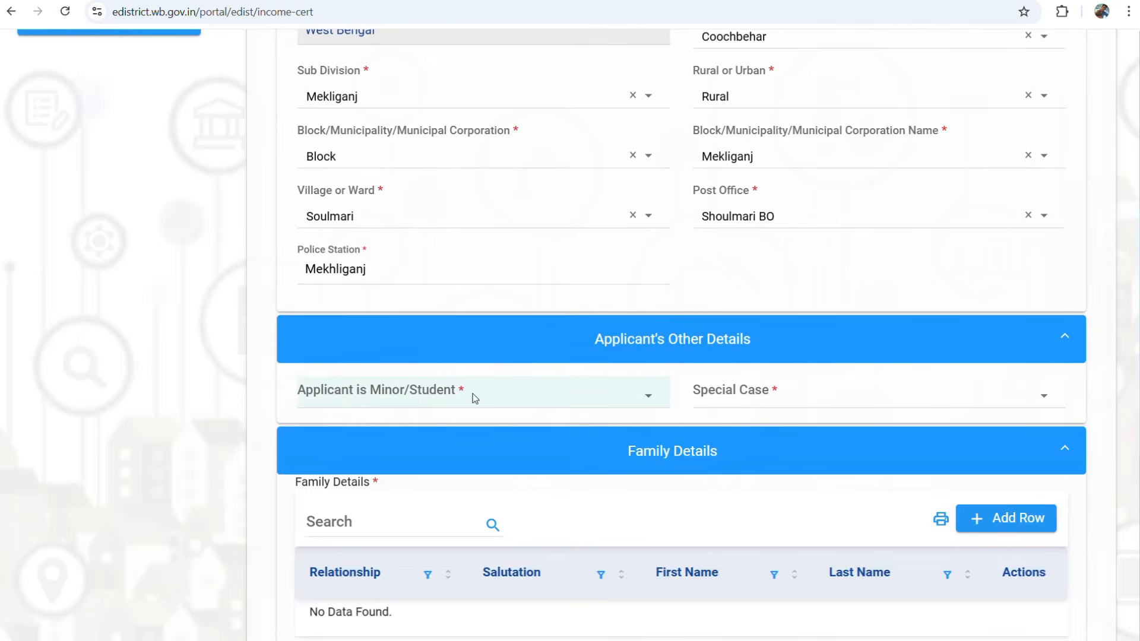
pyautogui.click(524, 400)
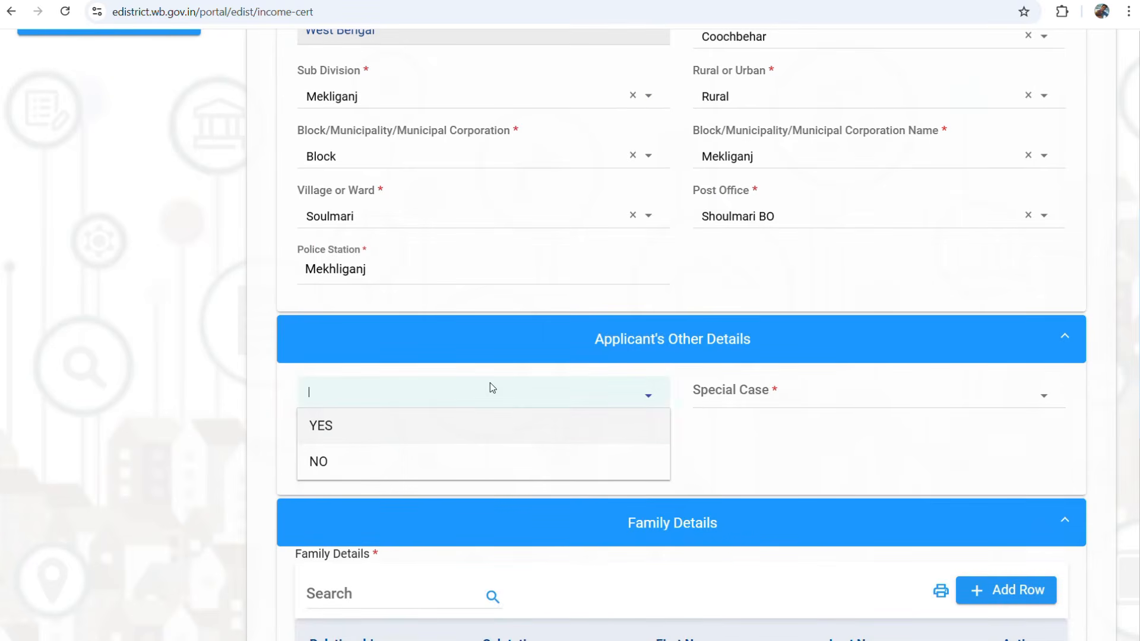
pyautogui.click(676, 368)
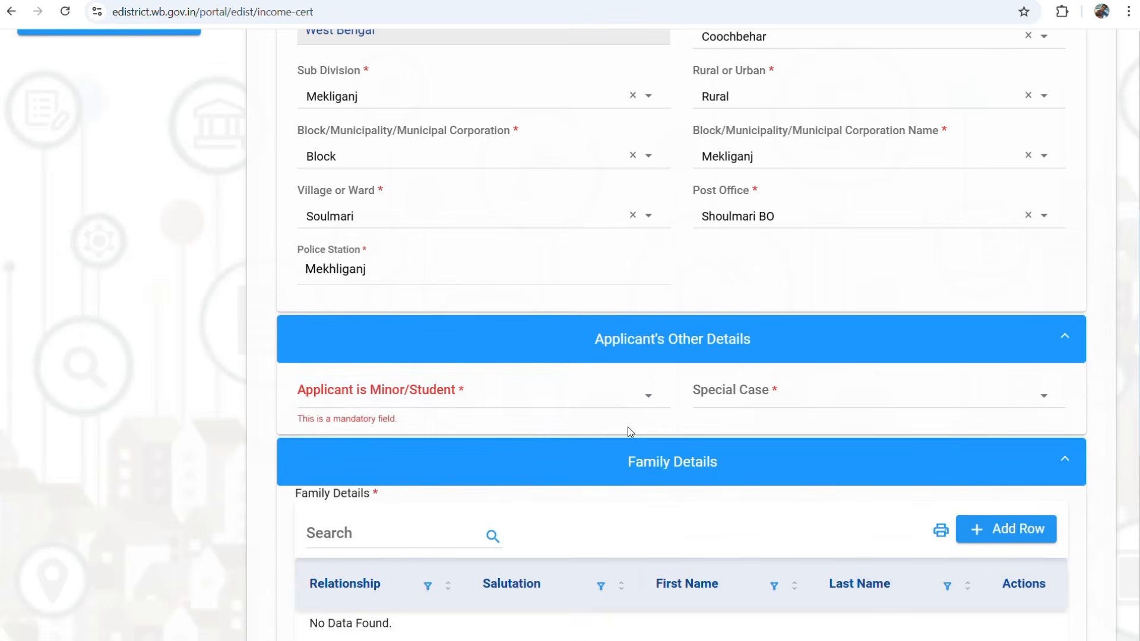
pyautogui.click(472, 389)
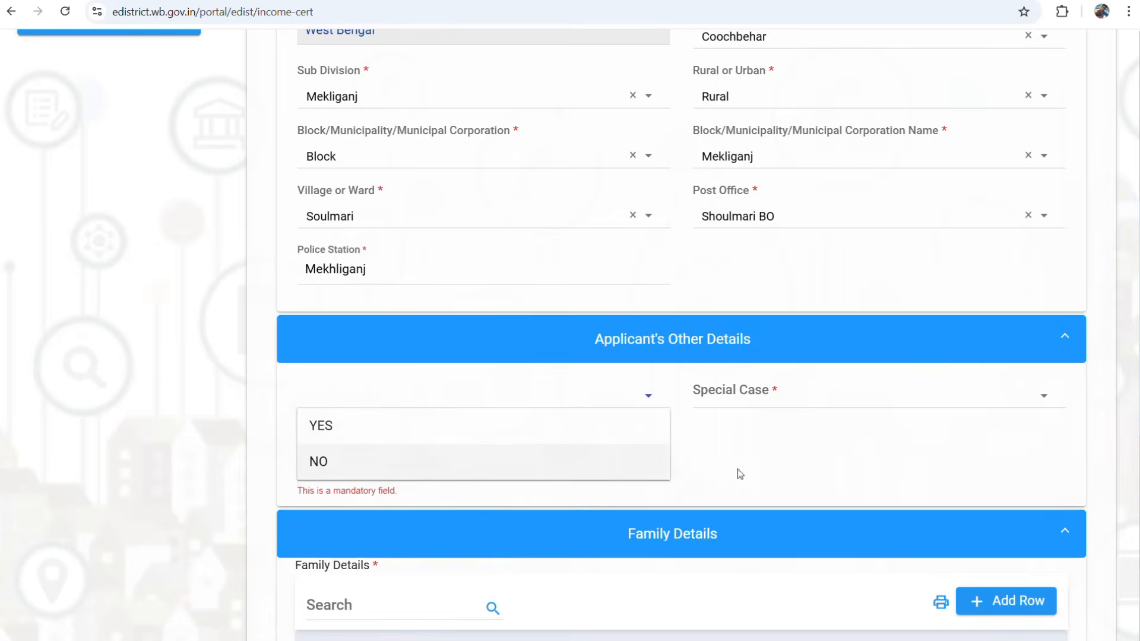
pyautogui.click(780, 472)
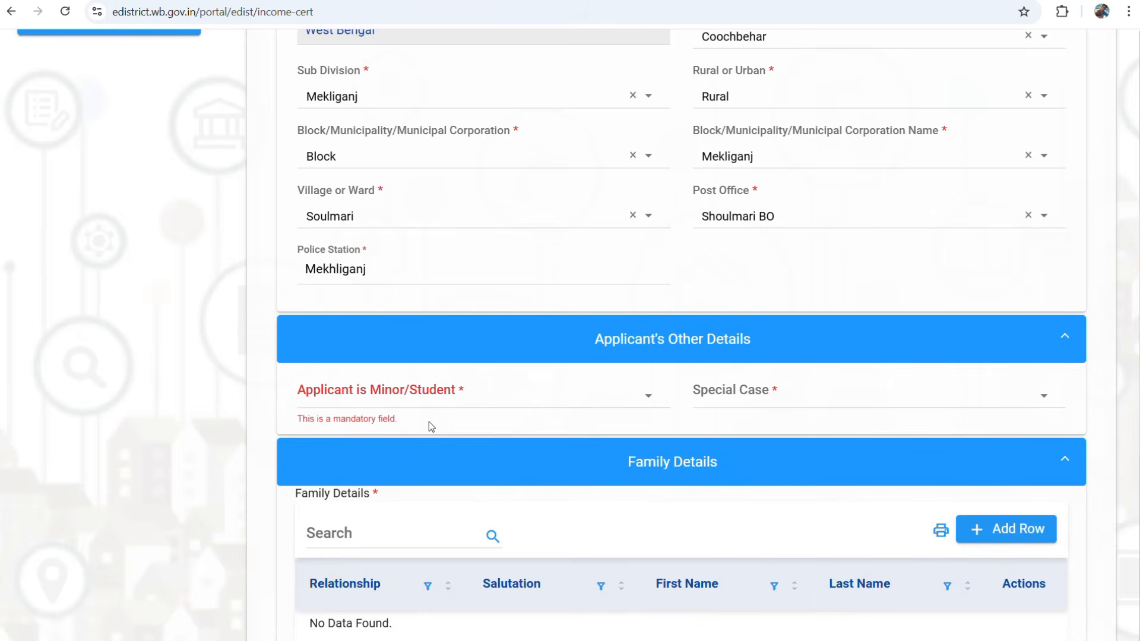
pyautogui.click(539, 389)
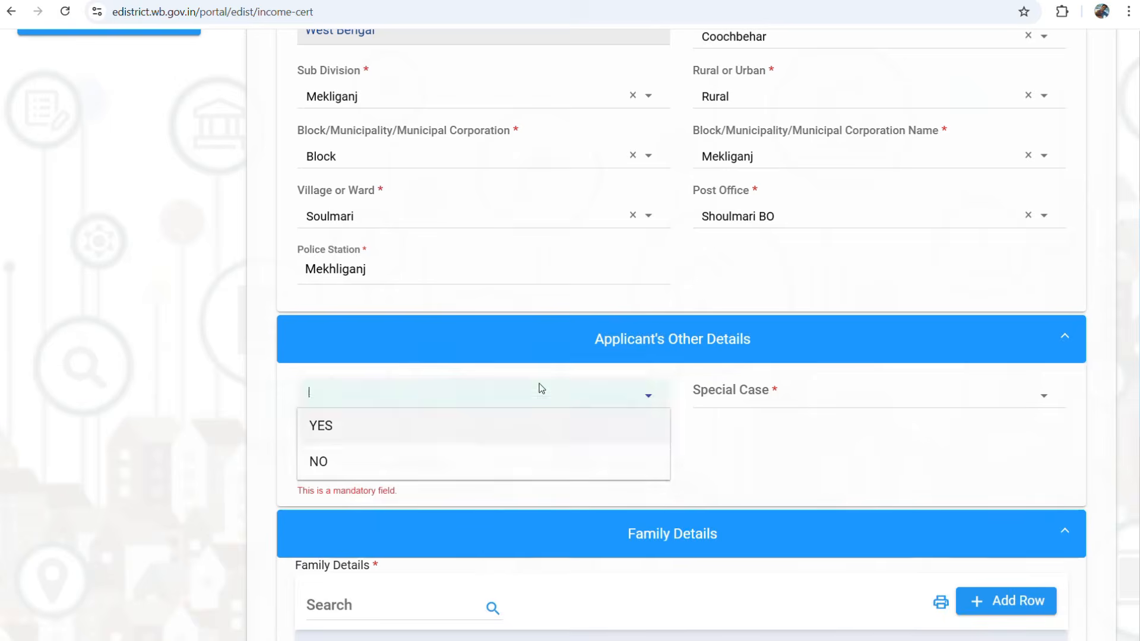
pyautogui.click(484, 468)
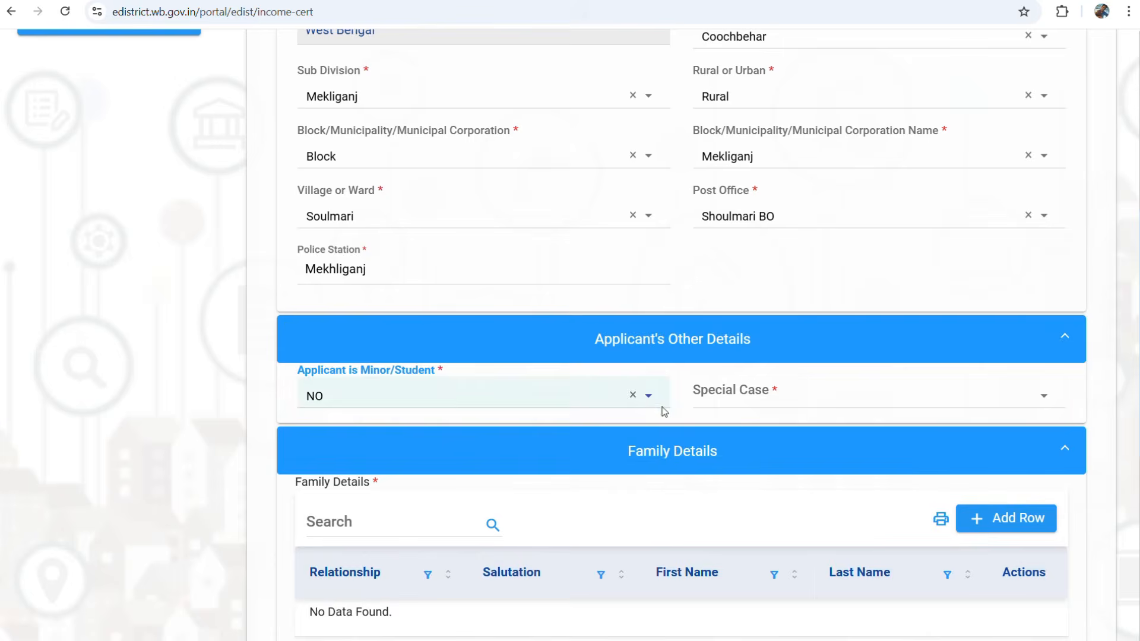
pyautogui.click(748, 396)
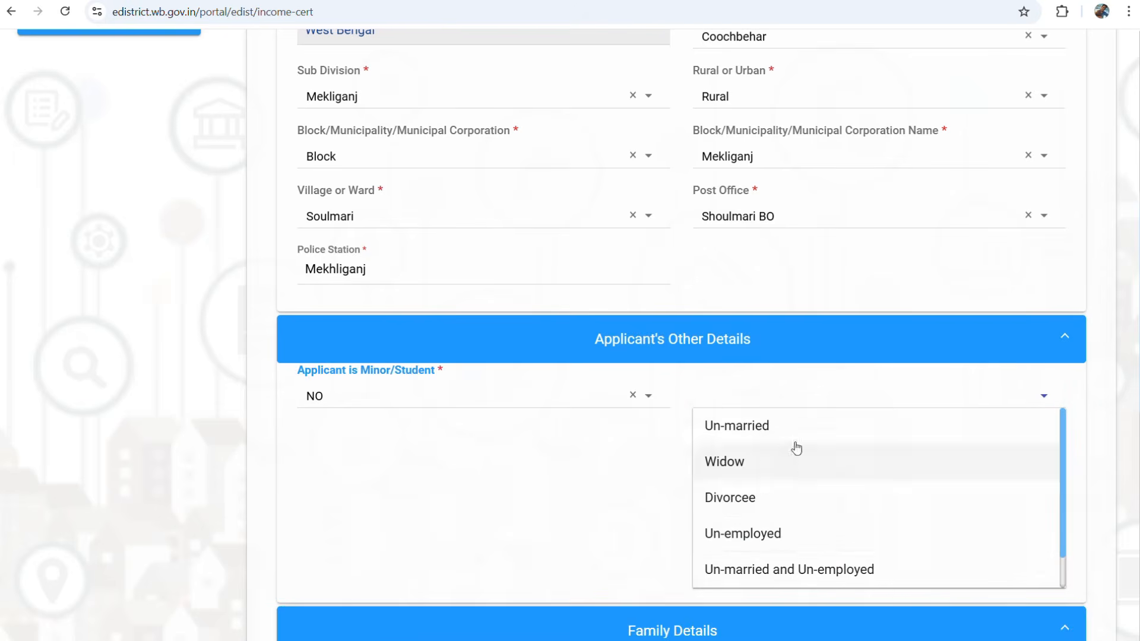
pyautogui.scroll(-1, 731, 501)
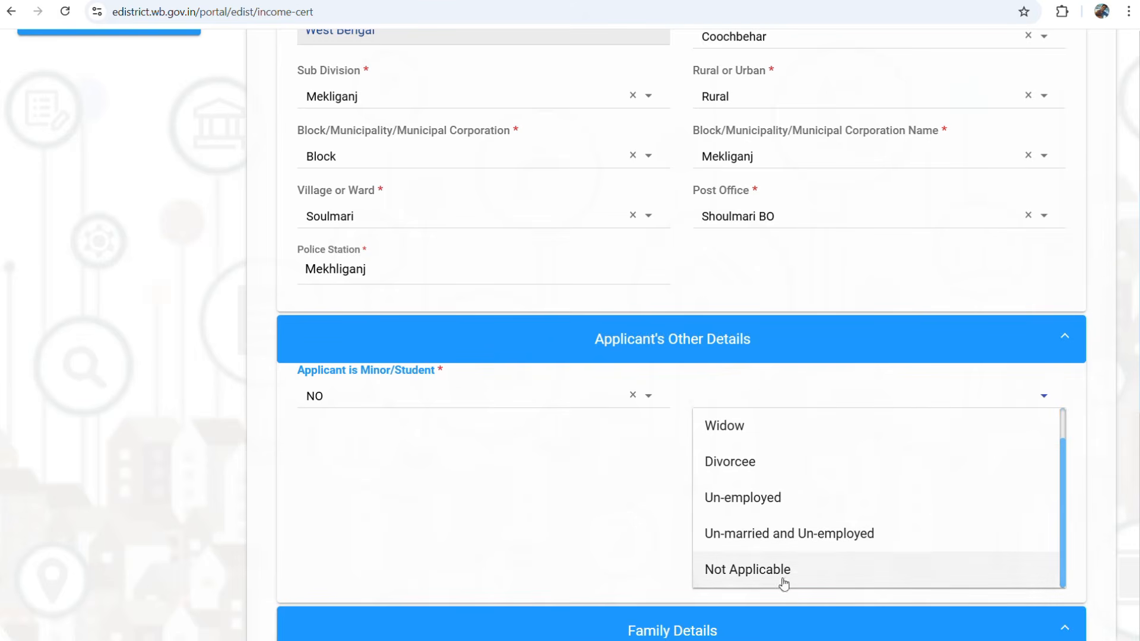
pyautogui.click(865, 576)
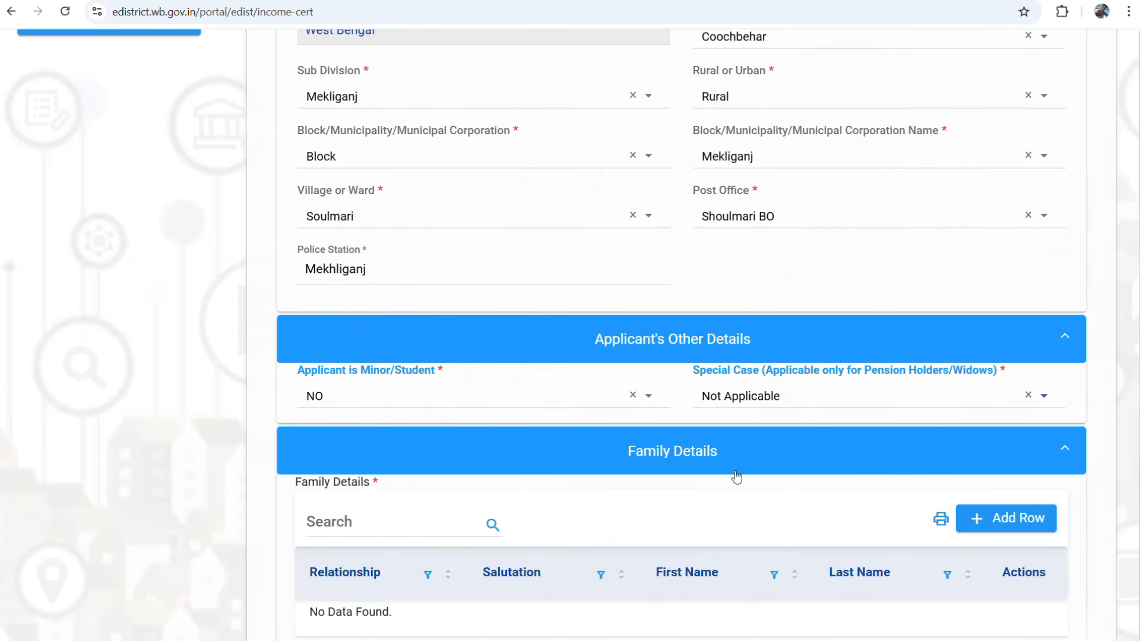
# Add the applicant's father to the family details with salutation Mr. and his name, and save to continue to the income page
pyautogui.click(1030, 520)
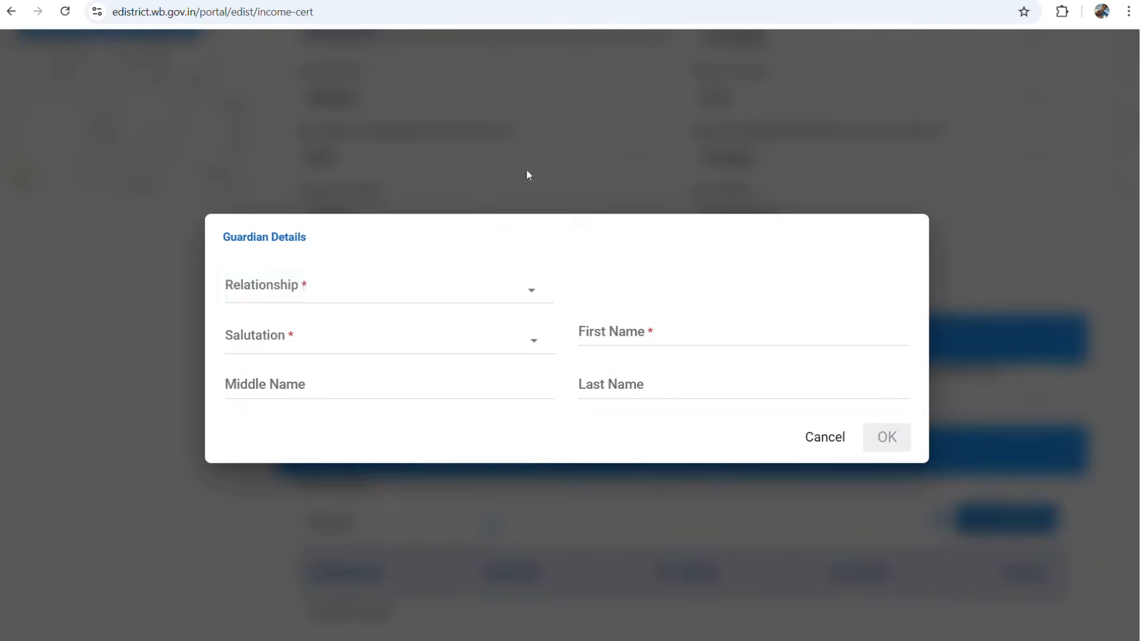
pyautogui.click(344, 295)
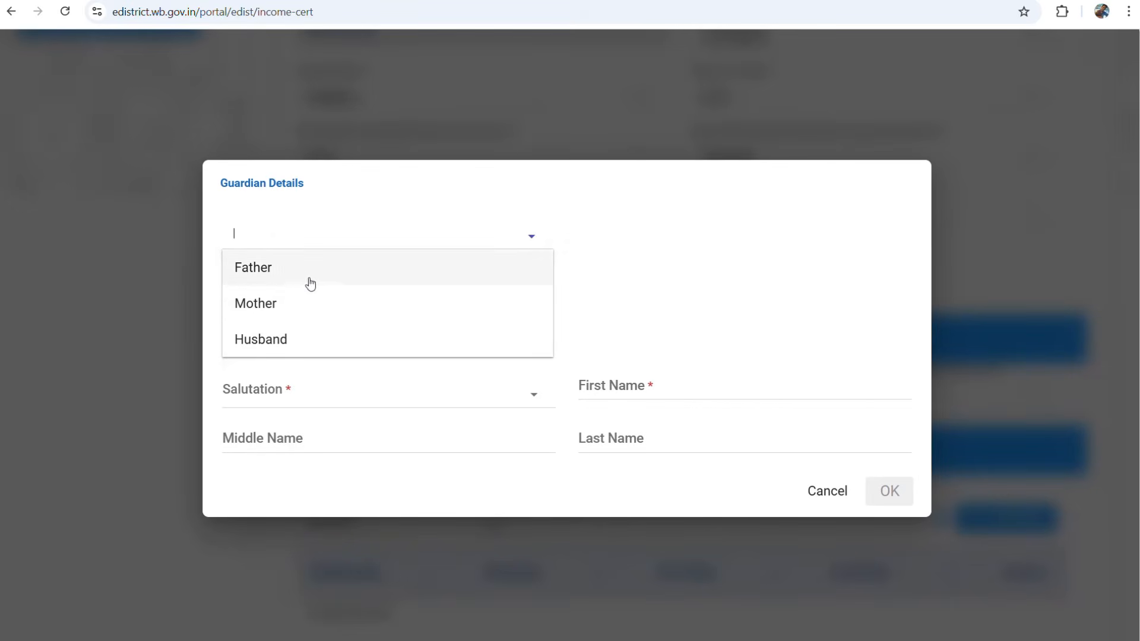
pyautogui.click(376, 270)
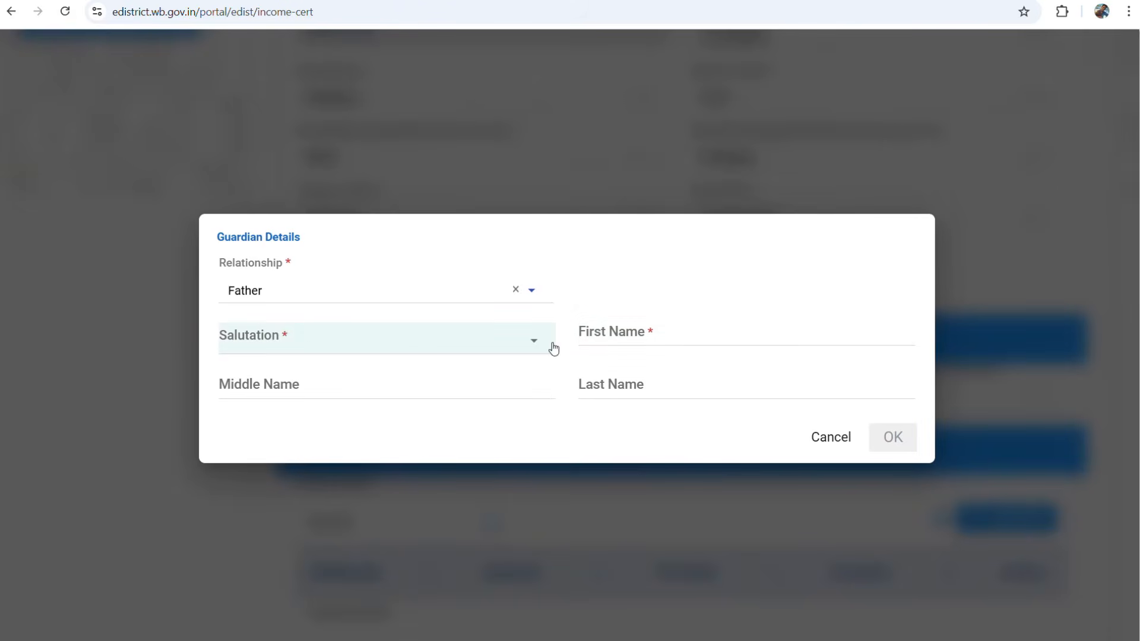
pyautogui.click(290, 336)
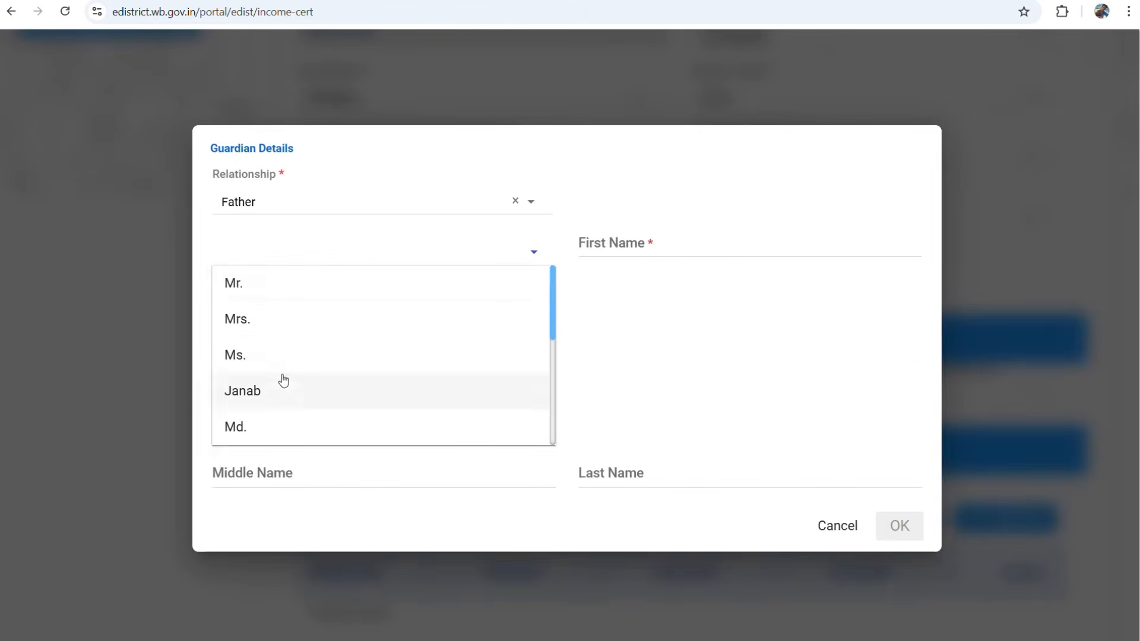
pyautogui.click(400, 296)
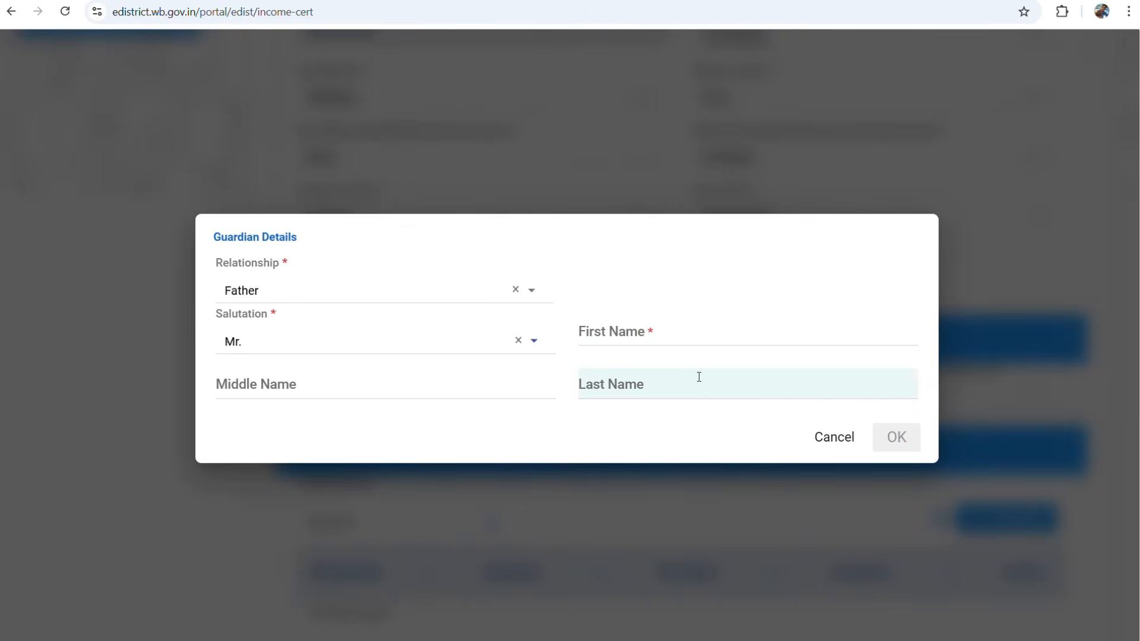
pyautogui.click(902, 439)
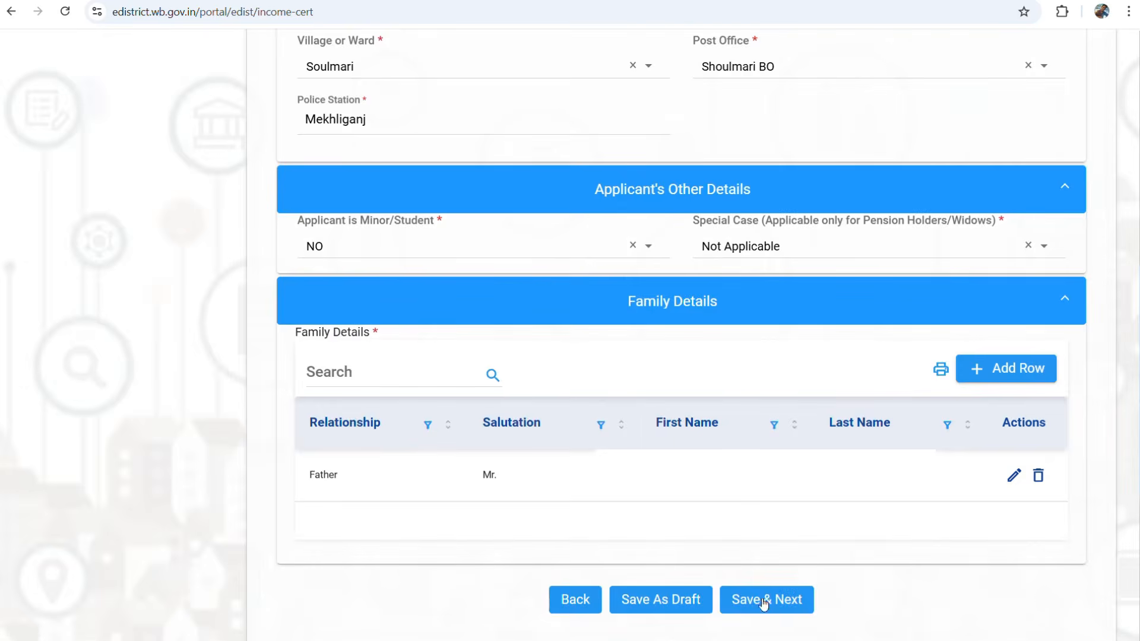
pyautogui.click(790, 601)
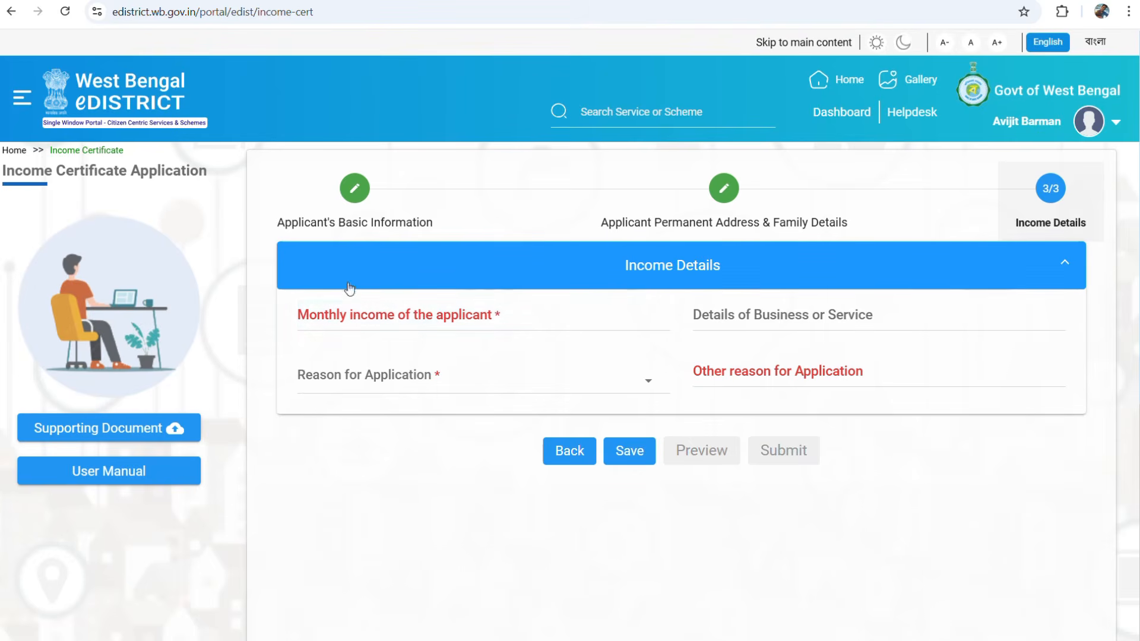
# Enter a monthly income of 5000 and give the reason for application as Other, specified as Scholarship
pyautogui.click(331, 318)
pyautogui.write('5000')
pyautogui.click(436, 379)
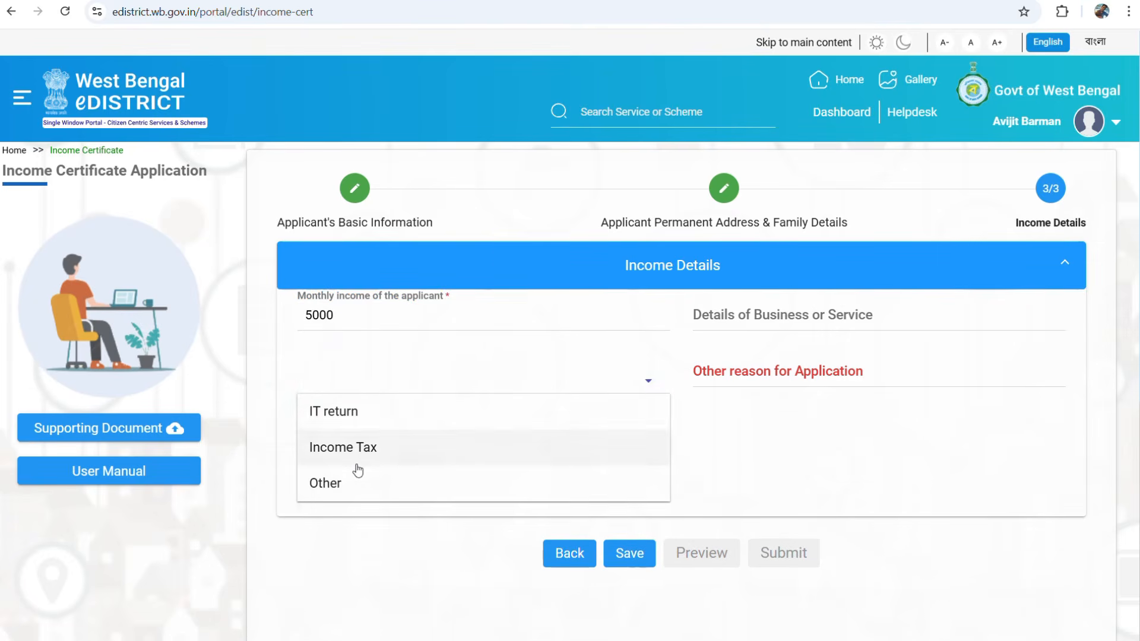
pyautogui.click(392, 491)
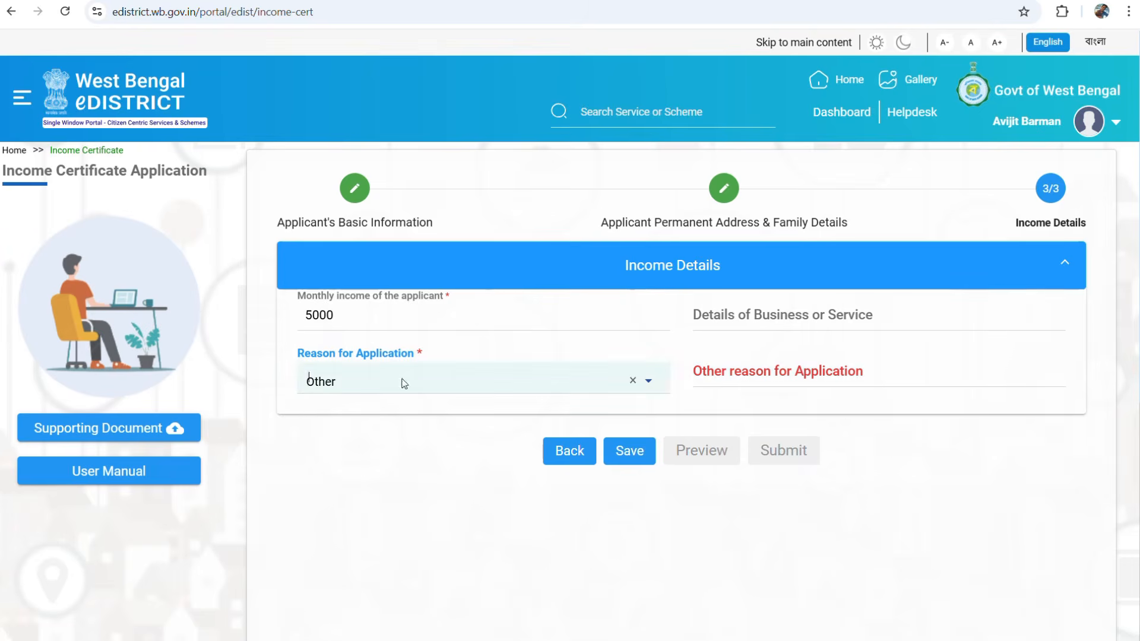
pyautogui.click(715, 383)
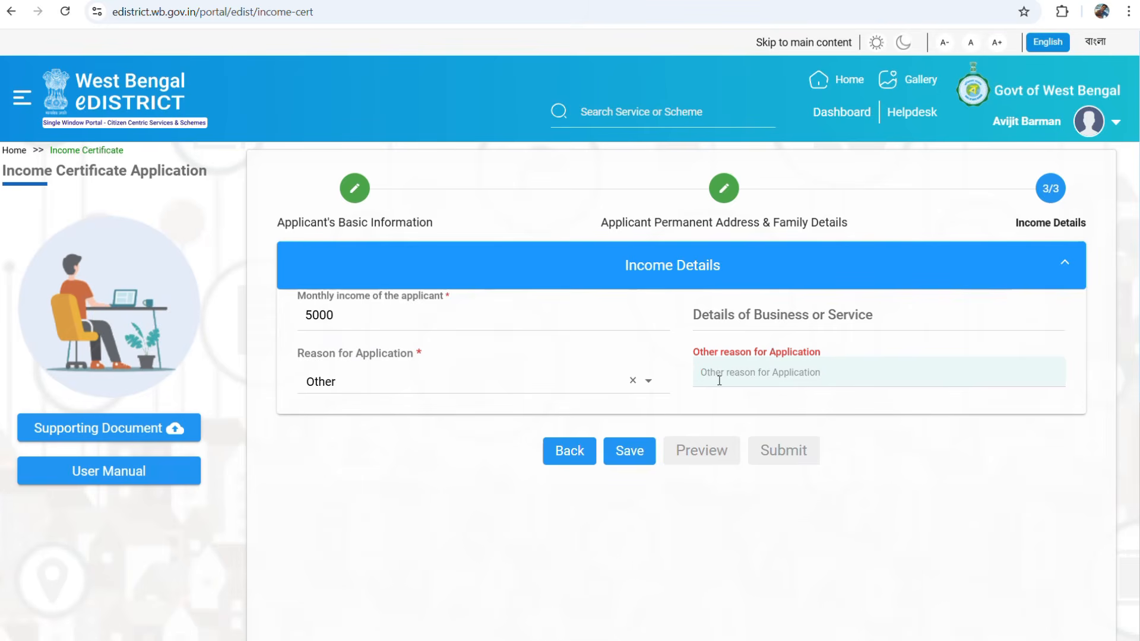
pyautogui.write('Scholarship')
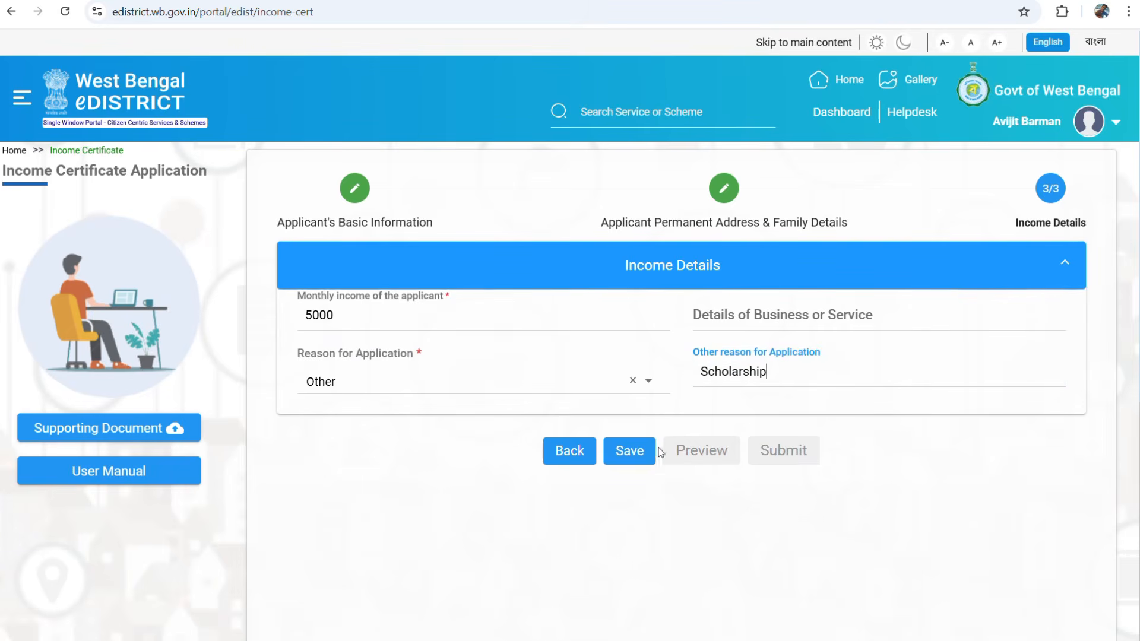
# Save the income details and review the application preview, closing it when done
pyautogui.click(616, 457)
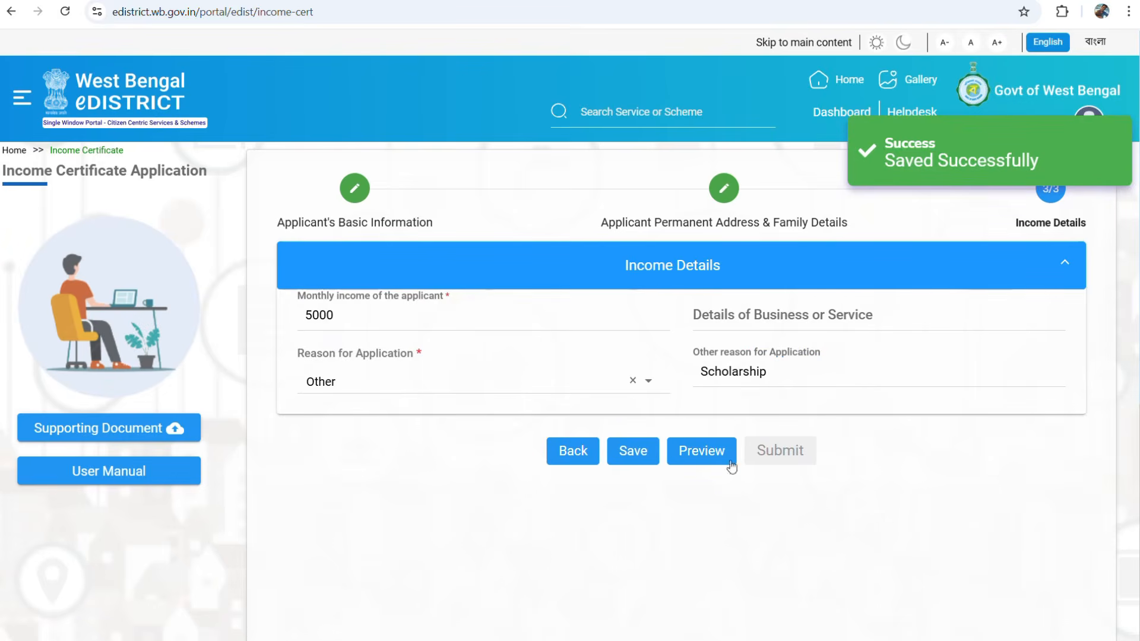
pyautogui.click(706, 462)
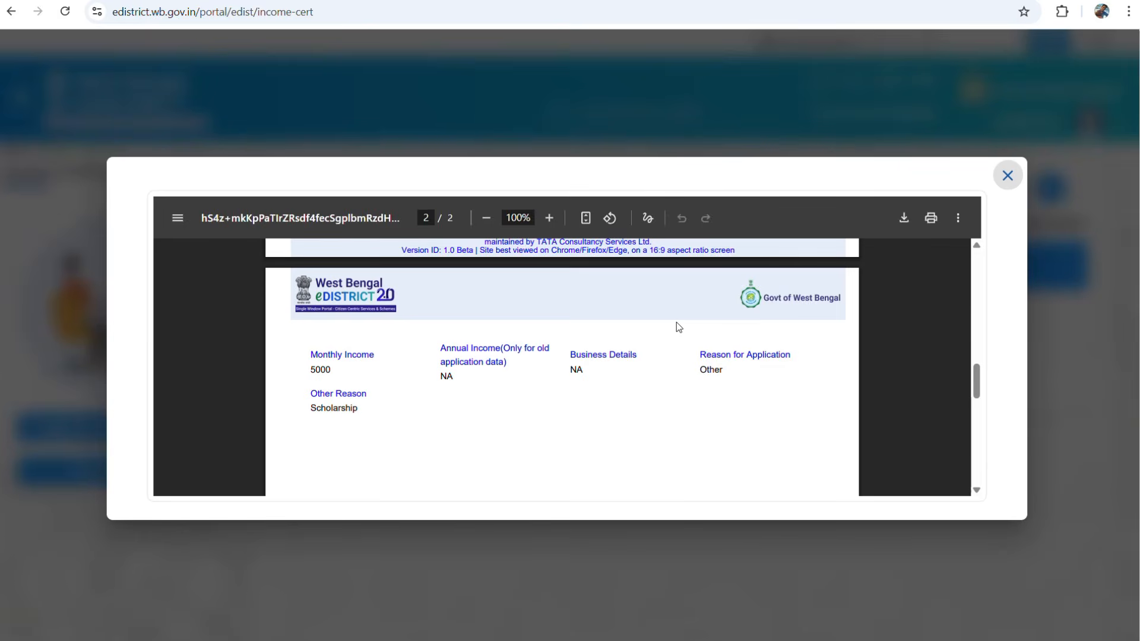
pyautogui.click(1008, 174)
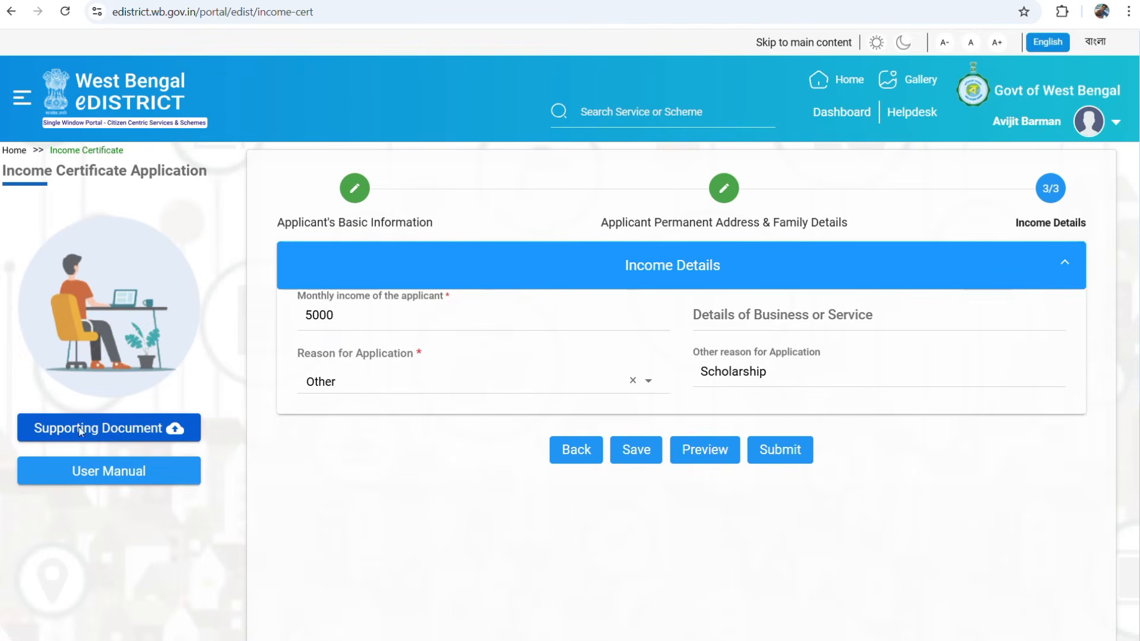
# Open the supporting documents for the application and choose Aadhar Card as the residential proof
pyautogui.click(108, 427)
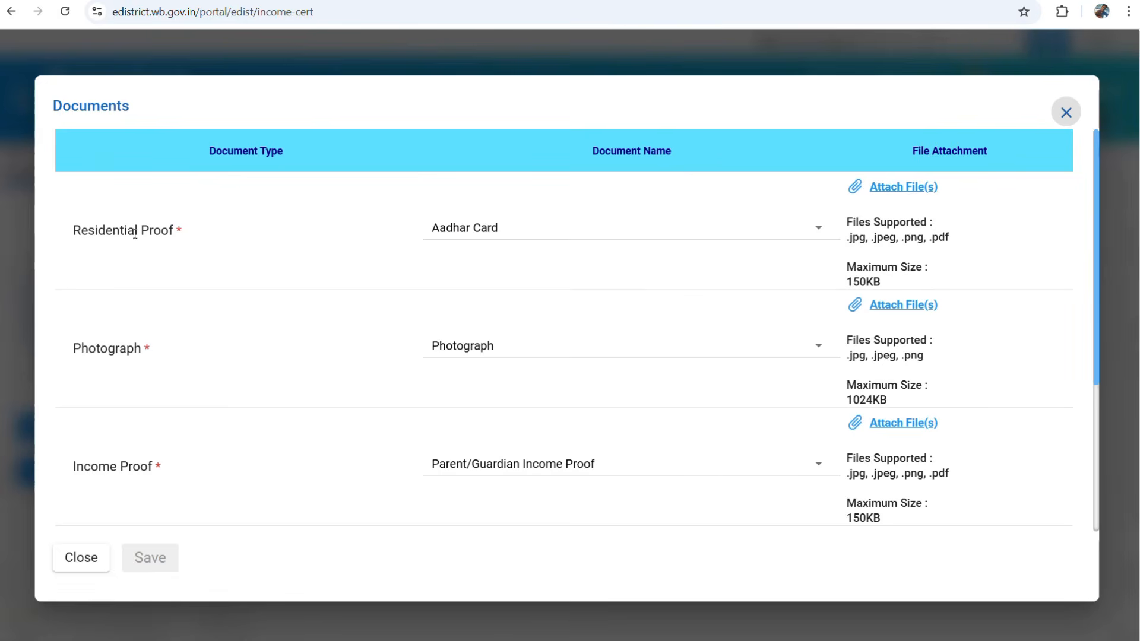
pyautogui.click(508, 239)
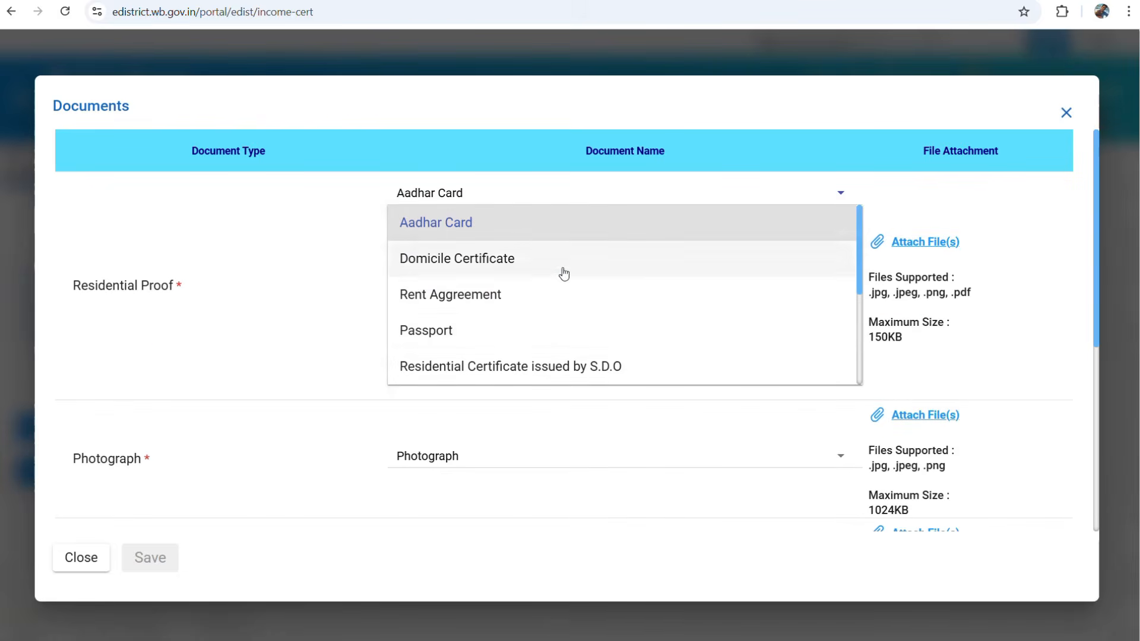
pyautogui.scroll(-2, 600, 323)
pyautogui.scroll(2, 600, 324)
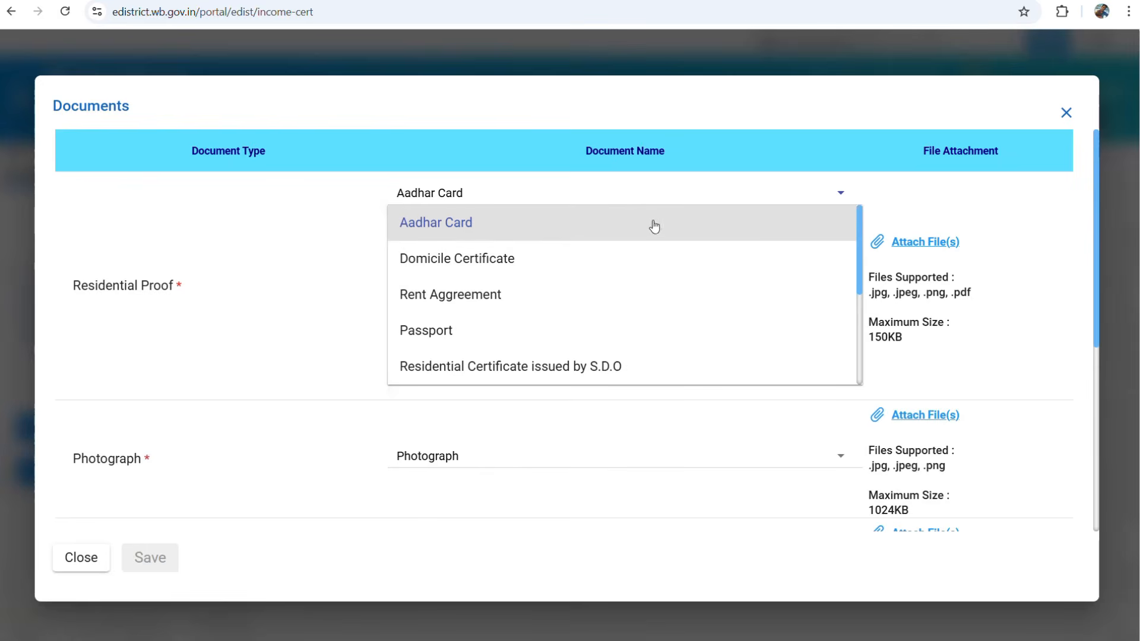
pyautogui.click(523, 236)
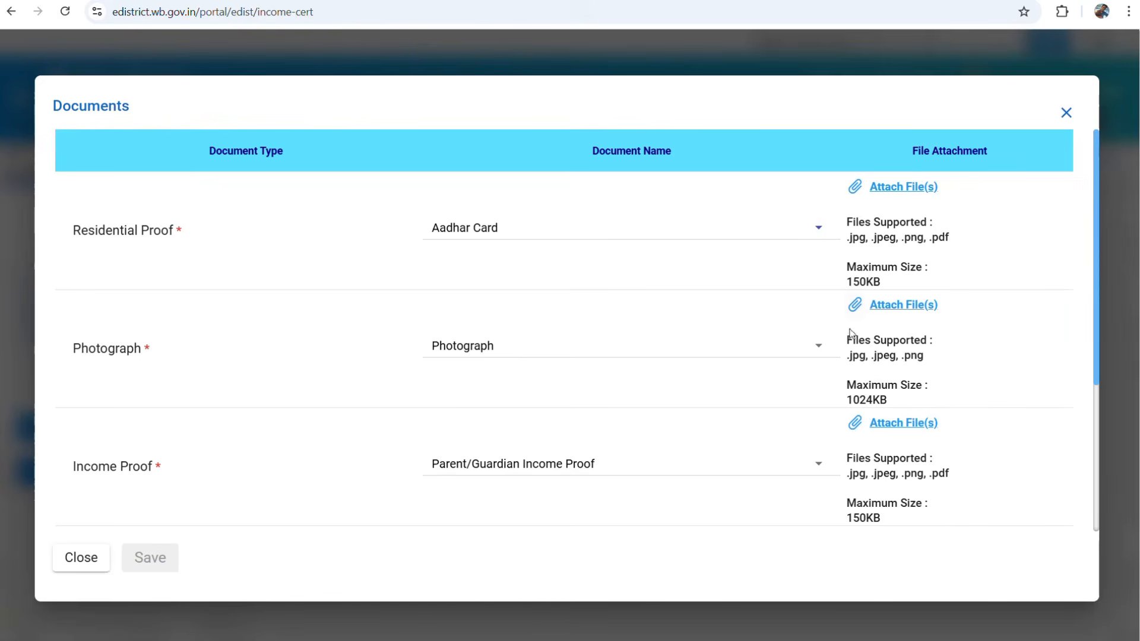
# Accept the declaration that the information is true and save the supporting documents
pyautogui.scroll(-1, 902, 338)
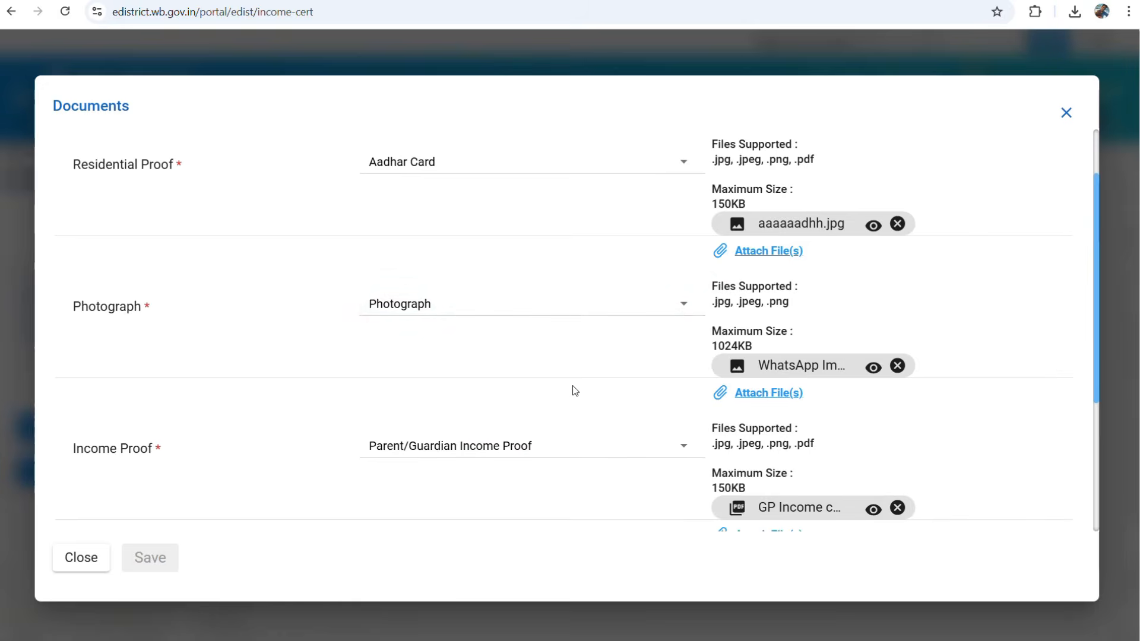
pyautogui.scroll(-4, 572, 389)
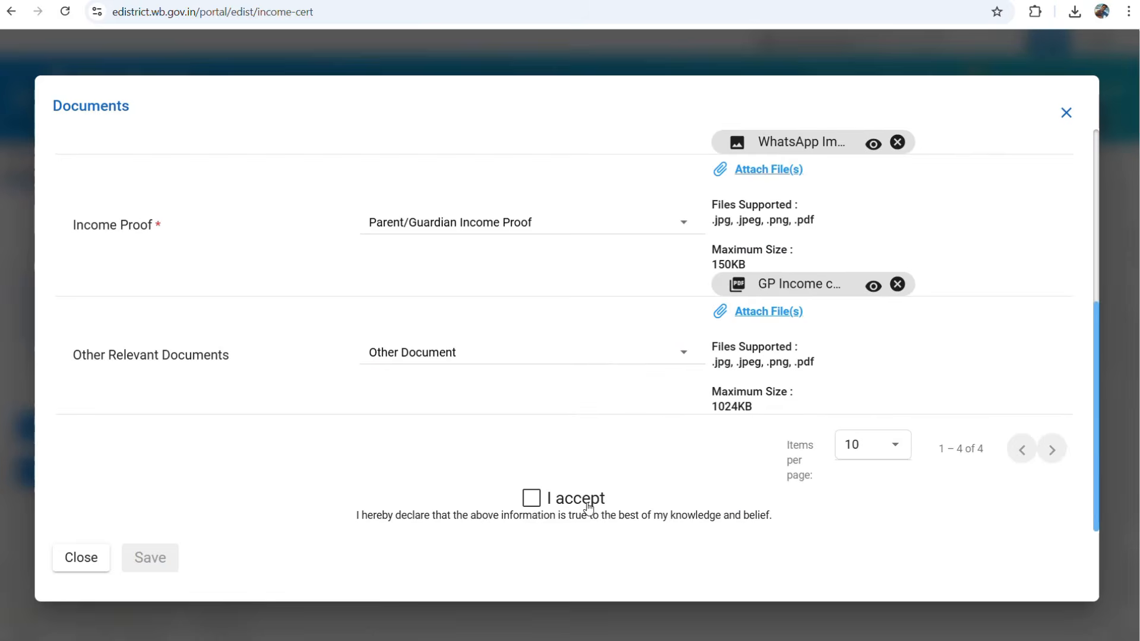
pyautogui.click(532, 500)
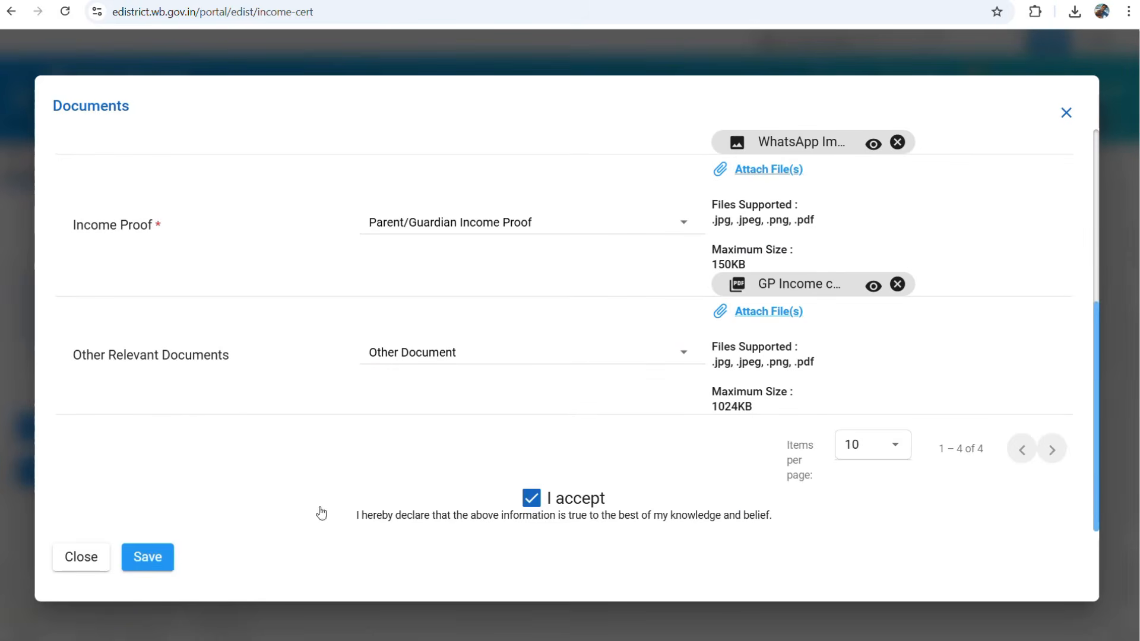
pyautogui.click(148, 557)
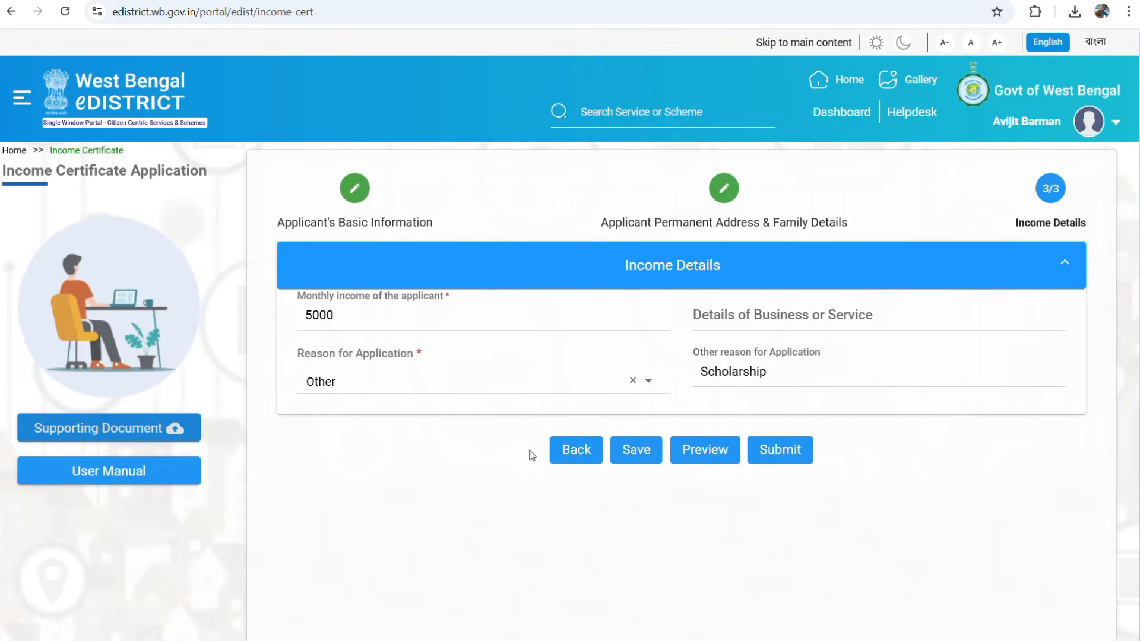
# Submit the income certificate application, check the application number and acknowledgement download option, and close the submission summary
pyautogui.click(796, 453)
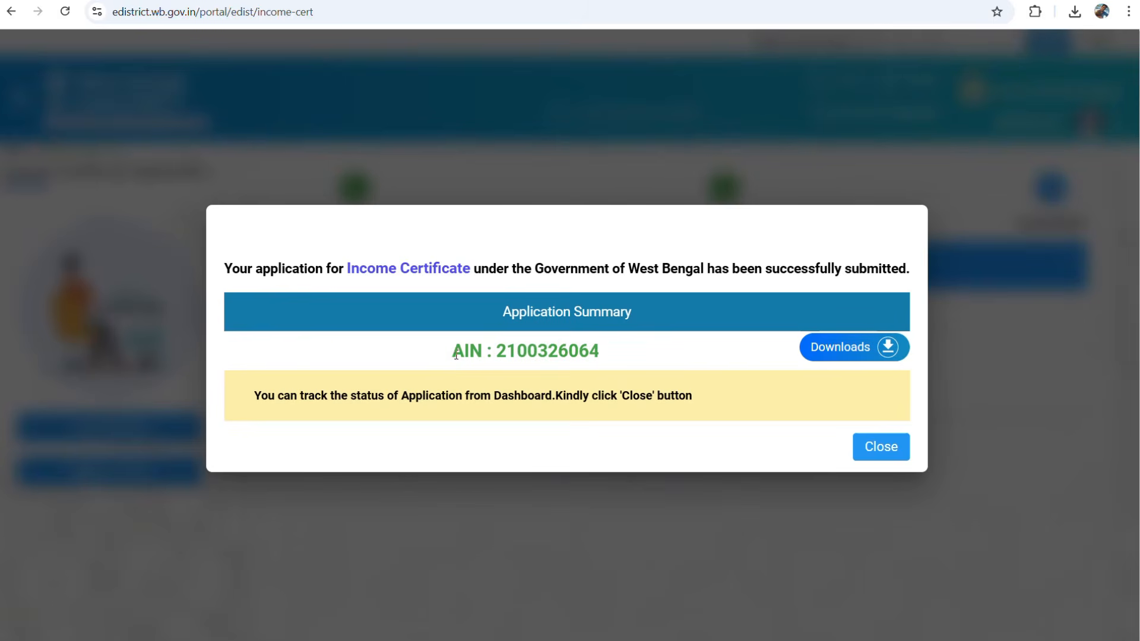
pyautogui.moveTo(456, 354); pyautogui.dragTo(678, 370)
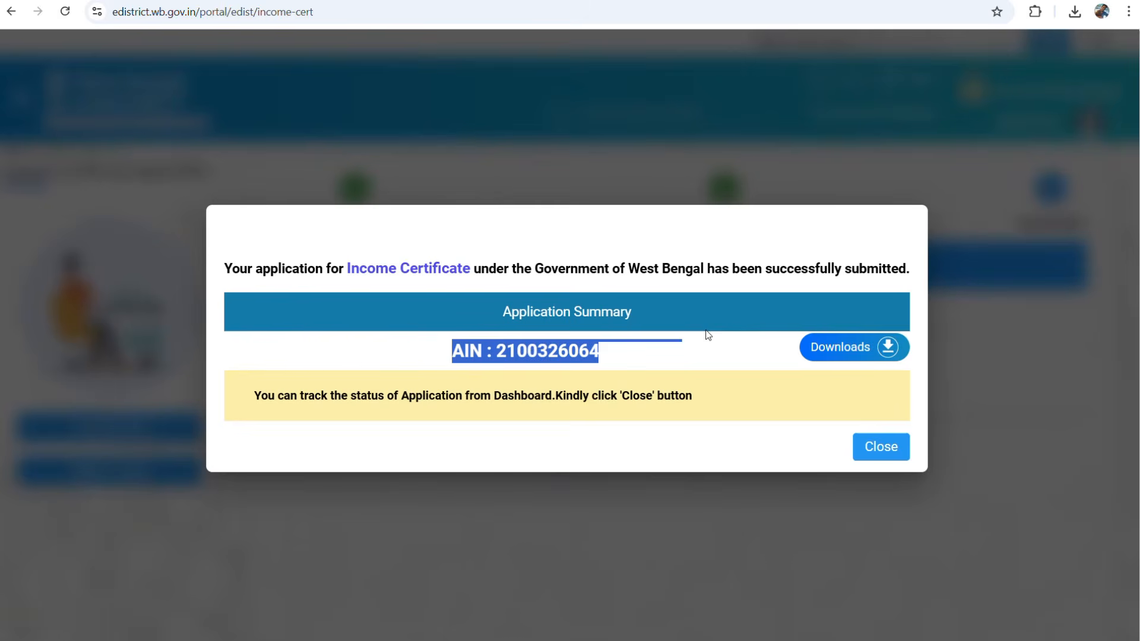
pyautogui.click(855, 351)
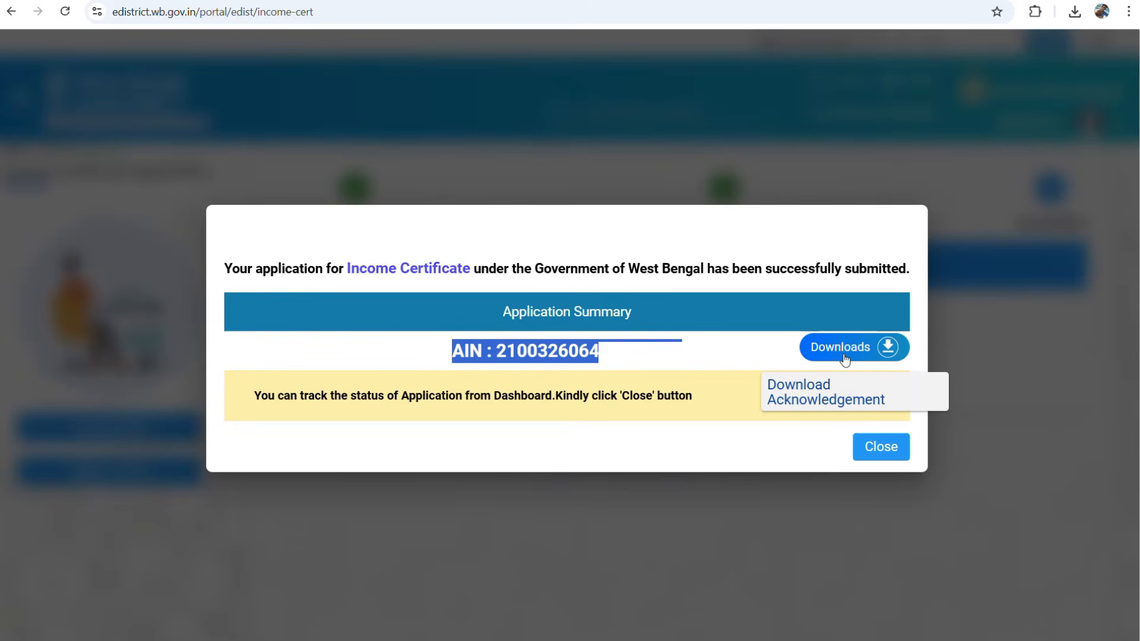
pyautogui.click(891, 458)
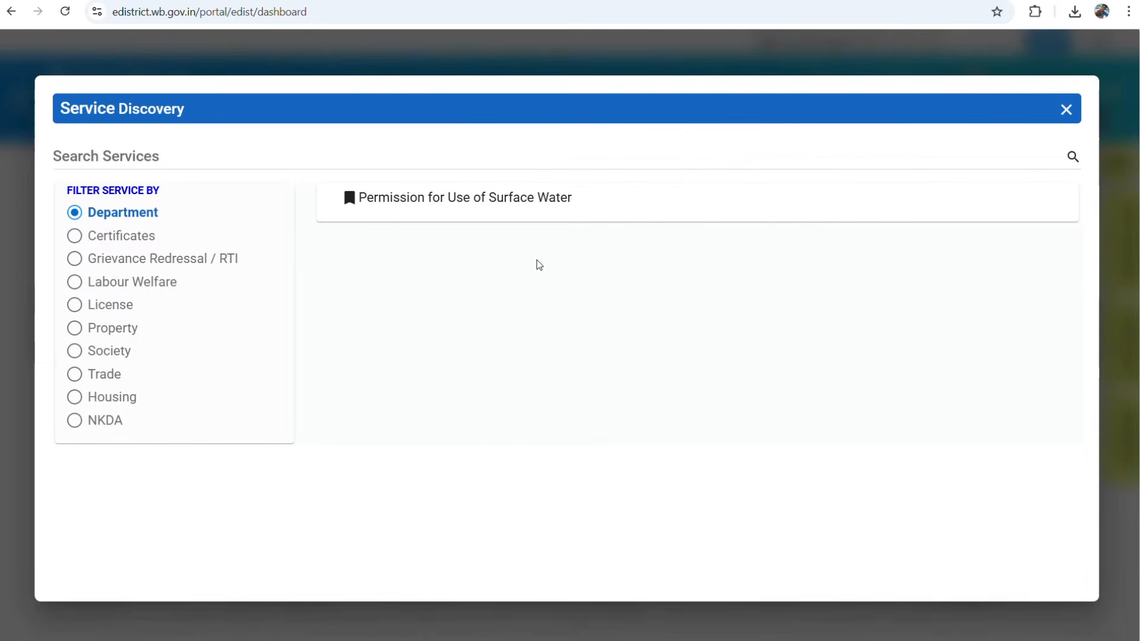